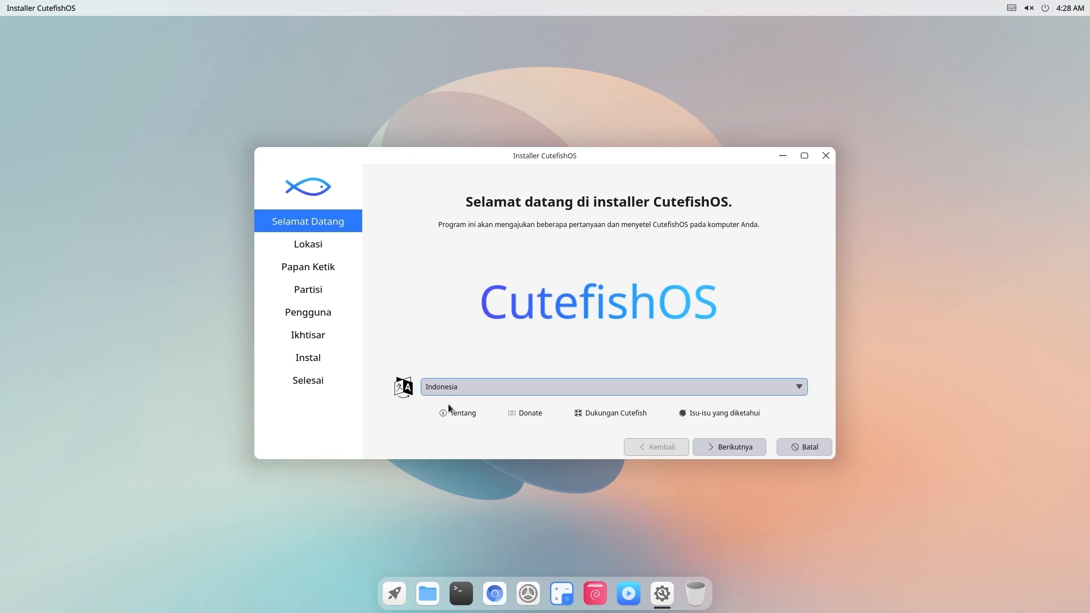
- View the installer's About information, then accept the Asia/Jakarta time zone
click(454, 415)
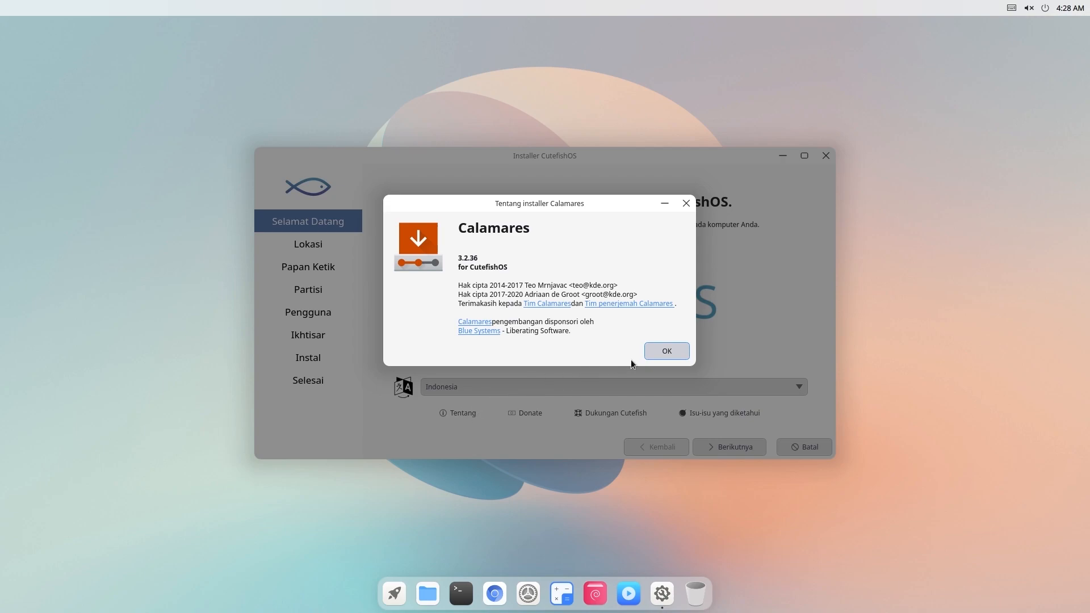
click(653, 355)
click(706, 452)
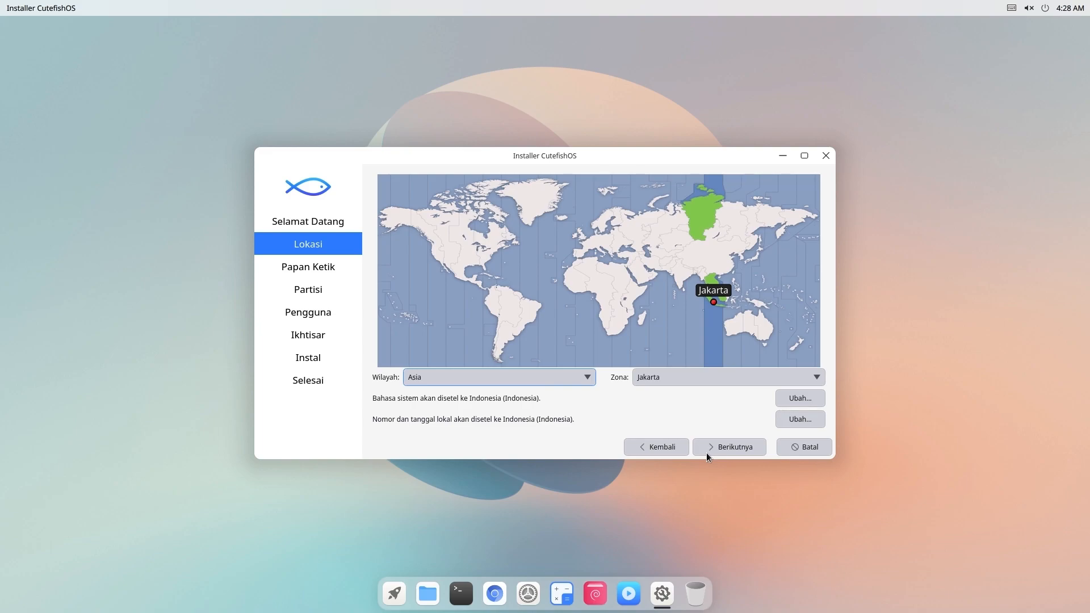
click(706, 452)
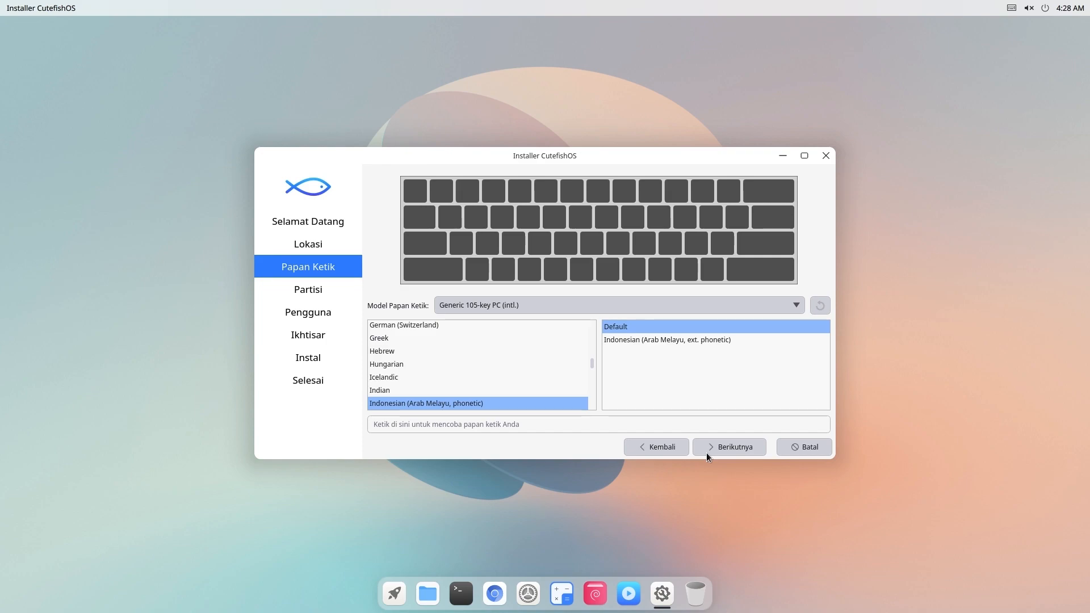
- Choose the English (US) keyboard layout and continue to partitioning
drag(594, 366, 594, 353)
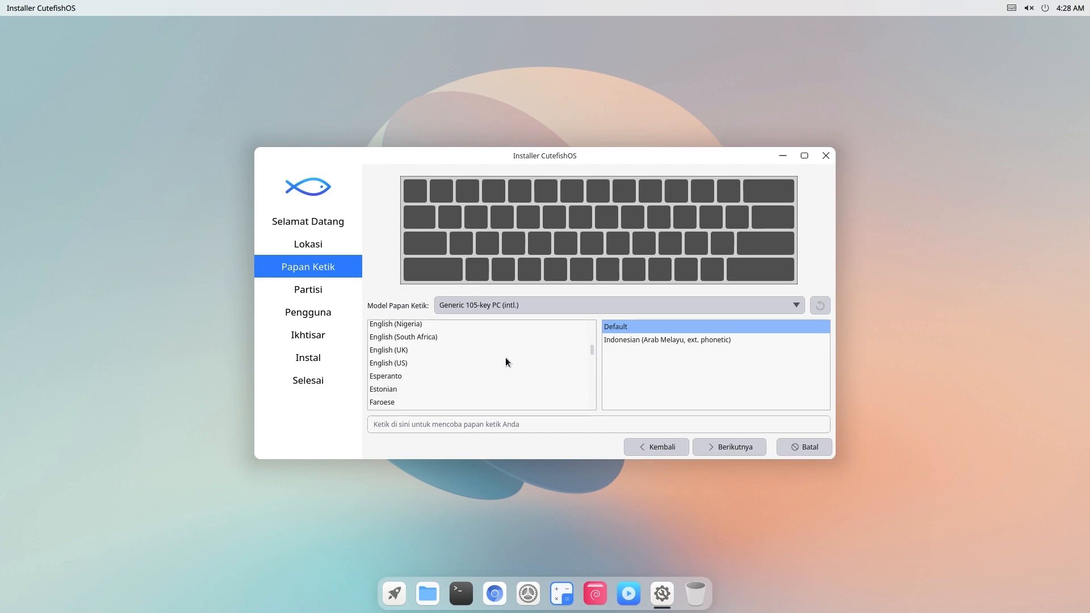
click(422, 362)
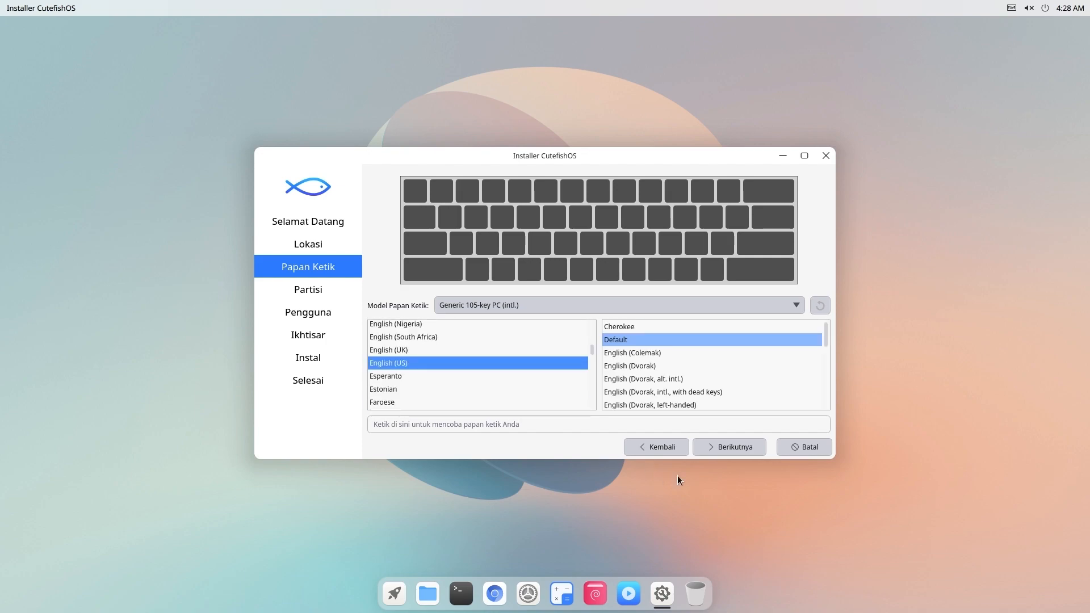
click(713, 452)
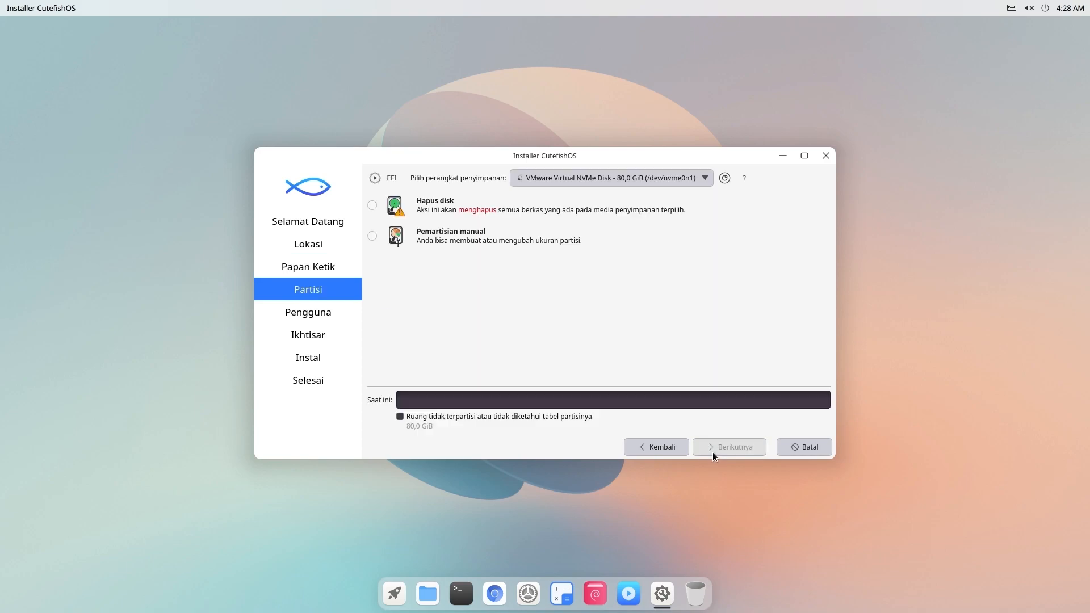
- Erase the whole disk, then enter the user's name and the account password twice
click(372, 207)
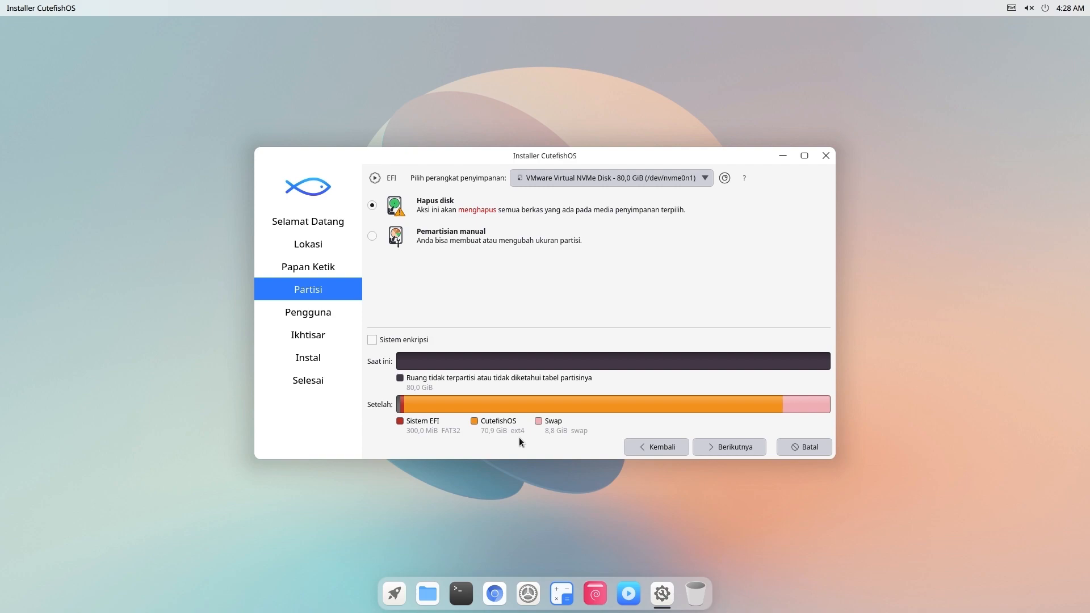
click(724, 452)
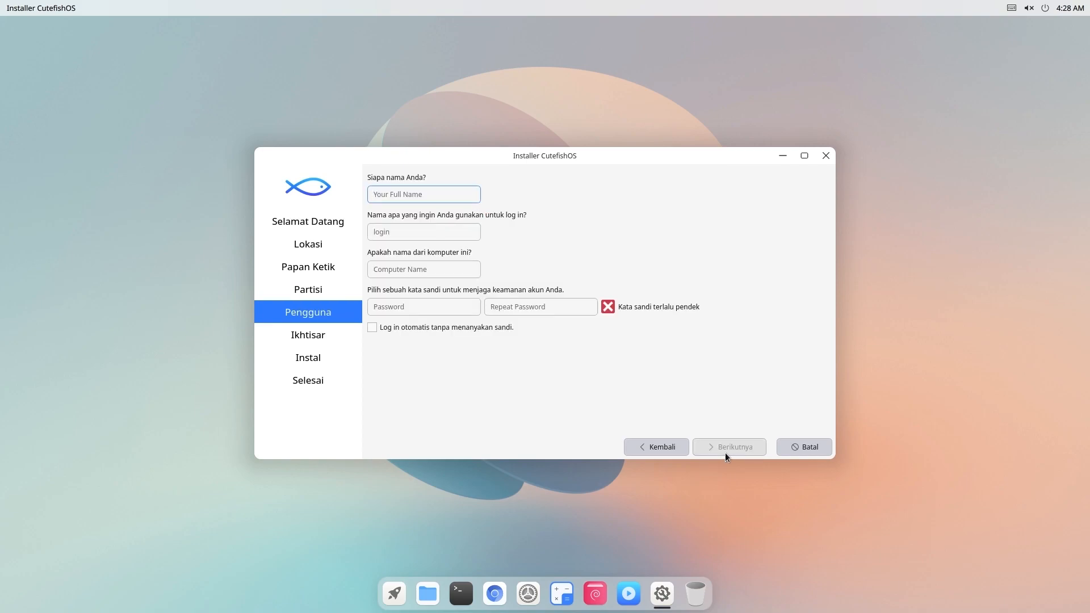
text(priyo)
key(Tab)
key(Tab)
key(Tab)
text(123456)
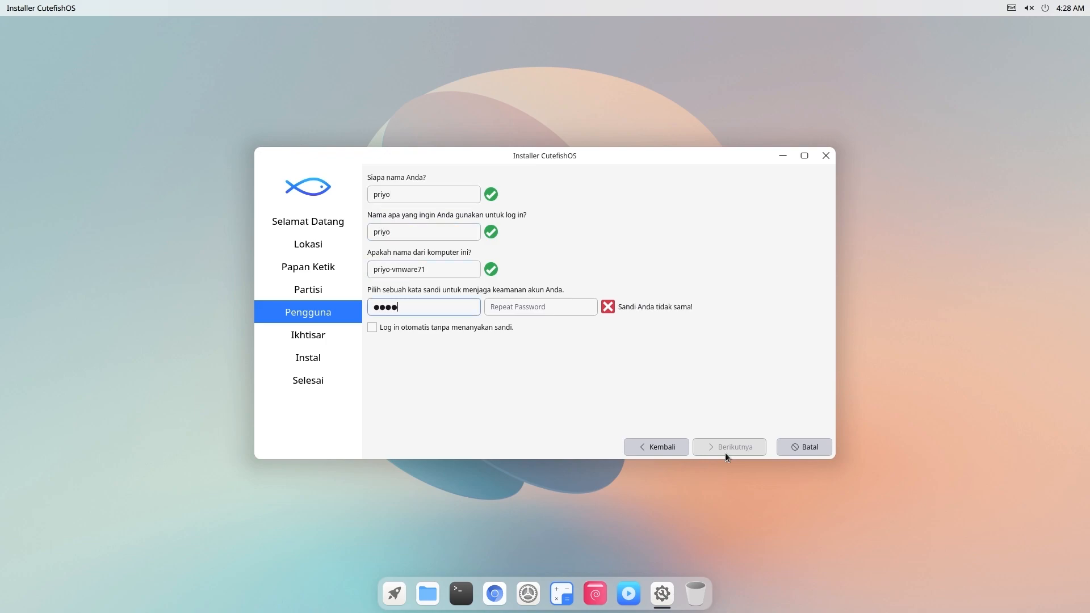
key(Tab)
text(123456)
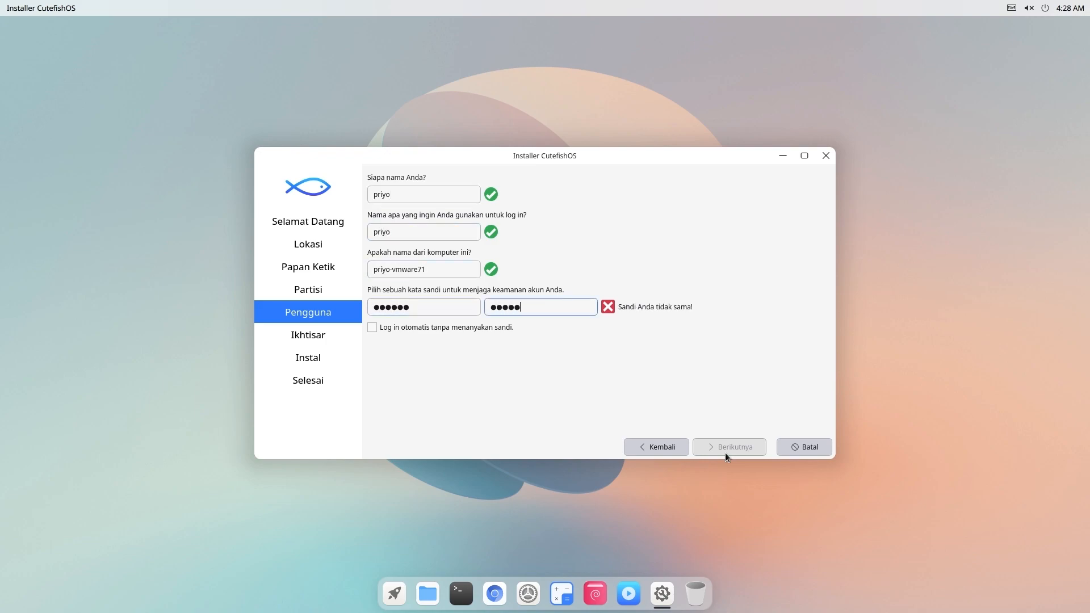
click(725, 453)
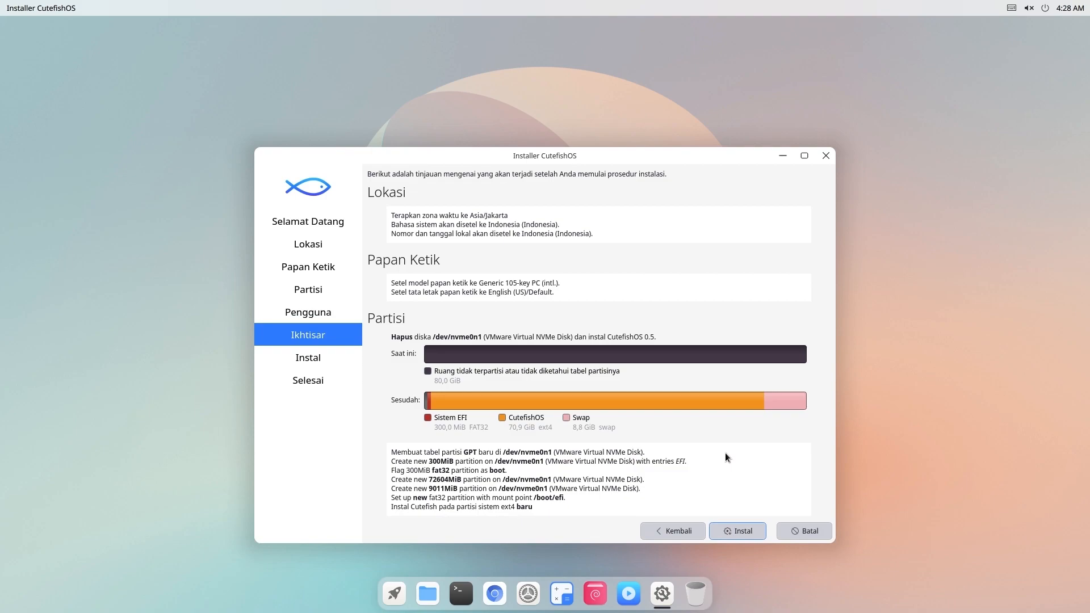
- Start the CutefishOS installation and confirm installing it now
click(739, 534)
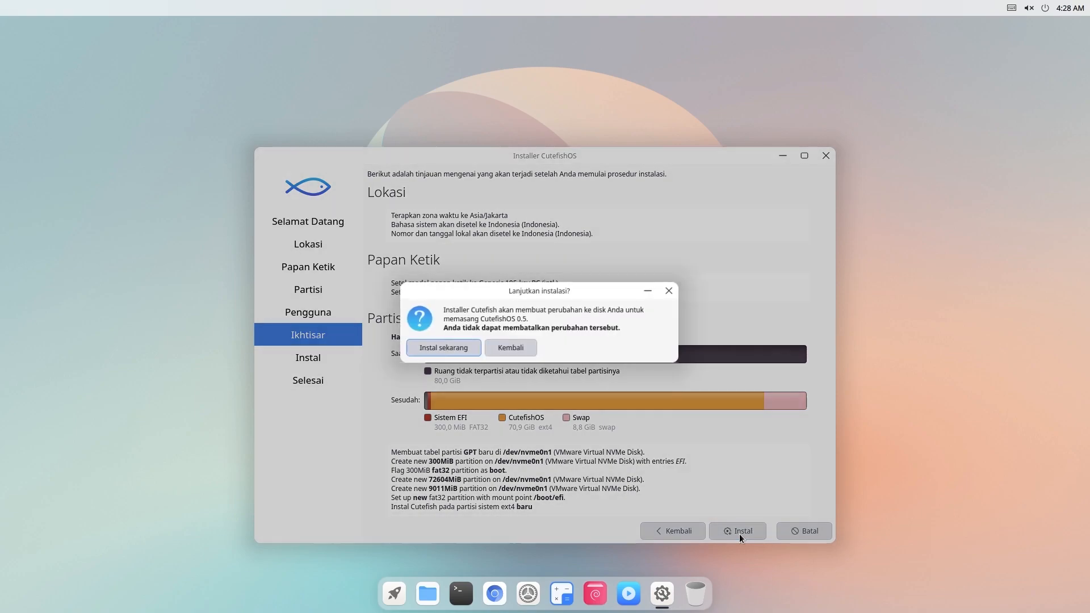
click(470, 353)
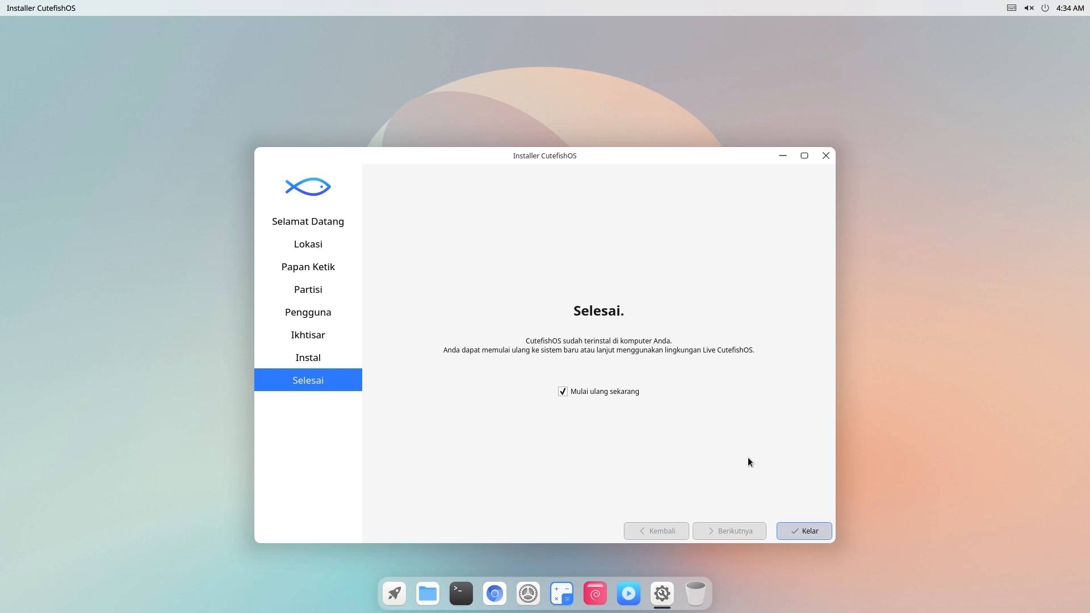
- Finish the installer to reboot, log in with the account password, and open the app launcher
click(826, 535)
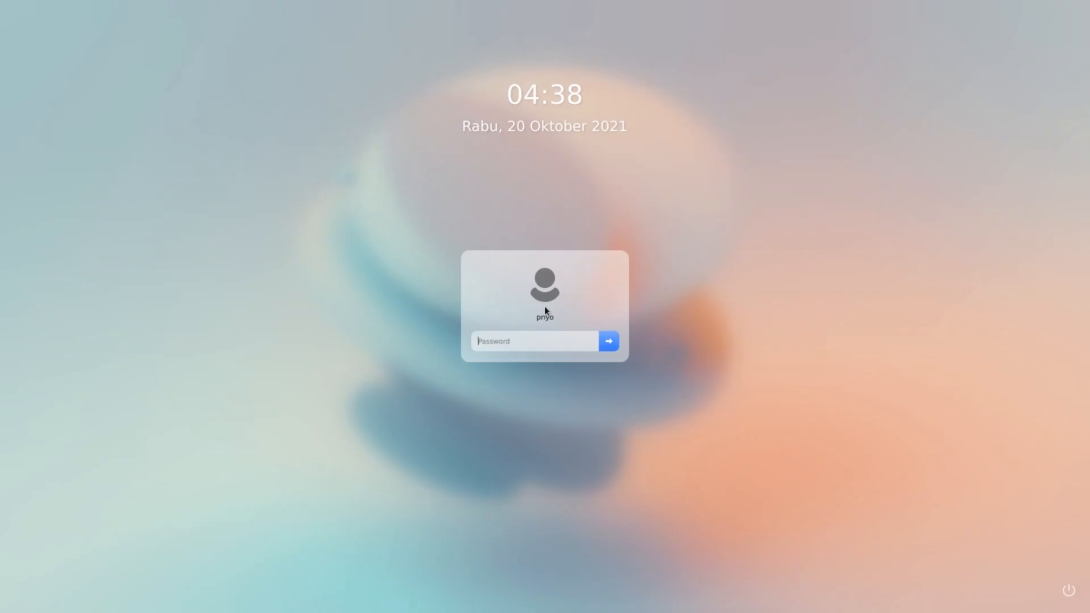
text(*******)
key(Return)
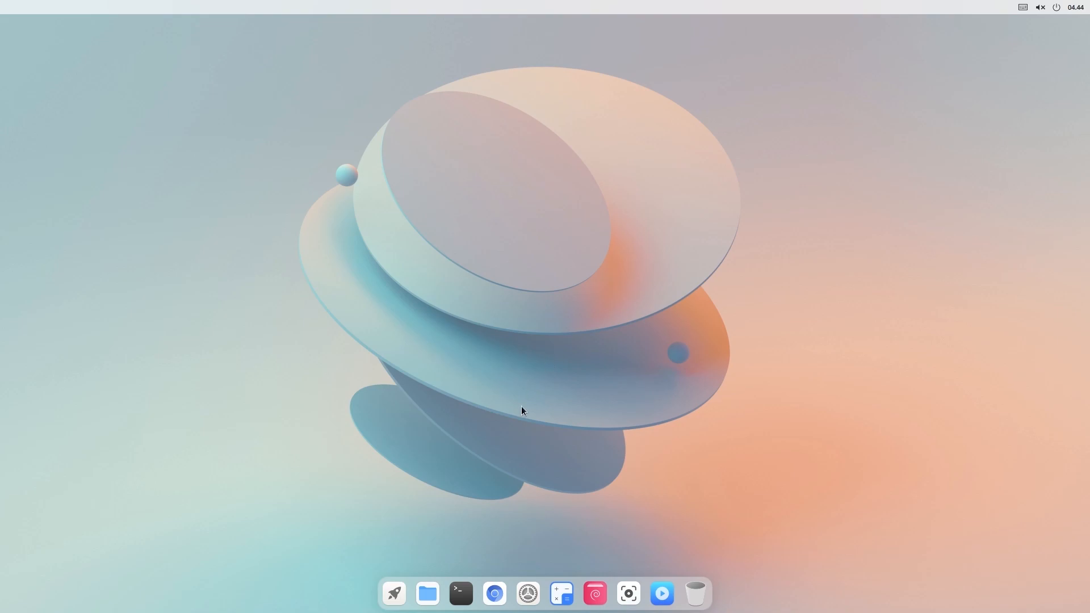
click(400, 593)
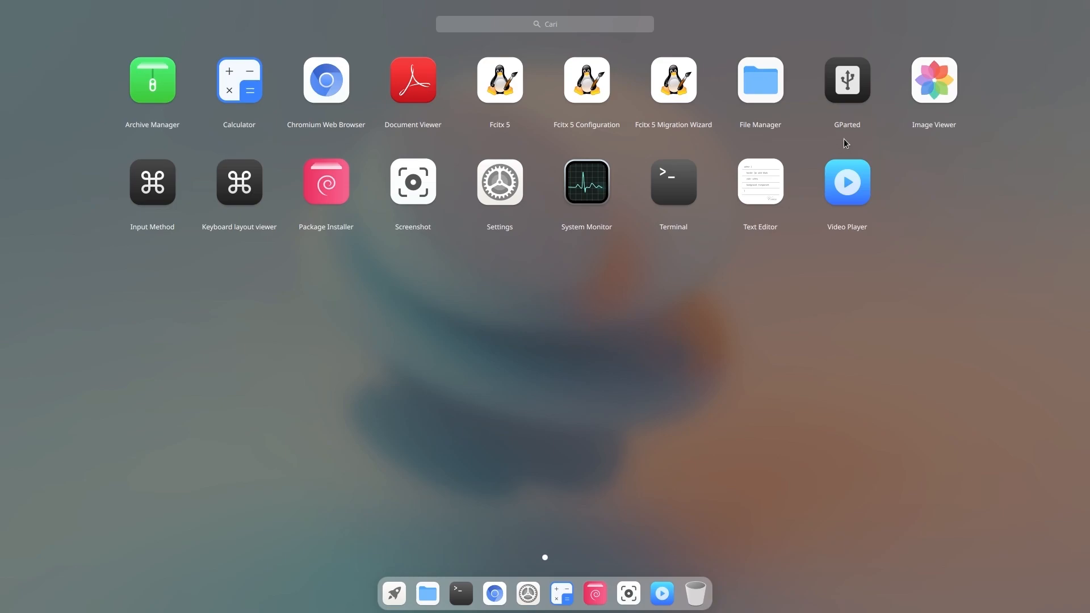
- Launch Image Viewer and view its About information
click(940, 97)
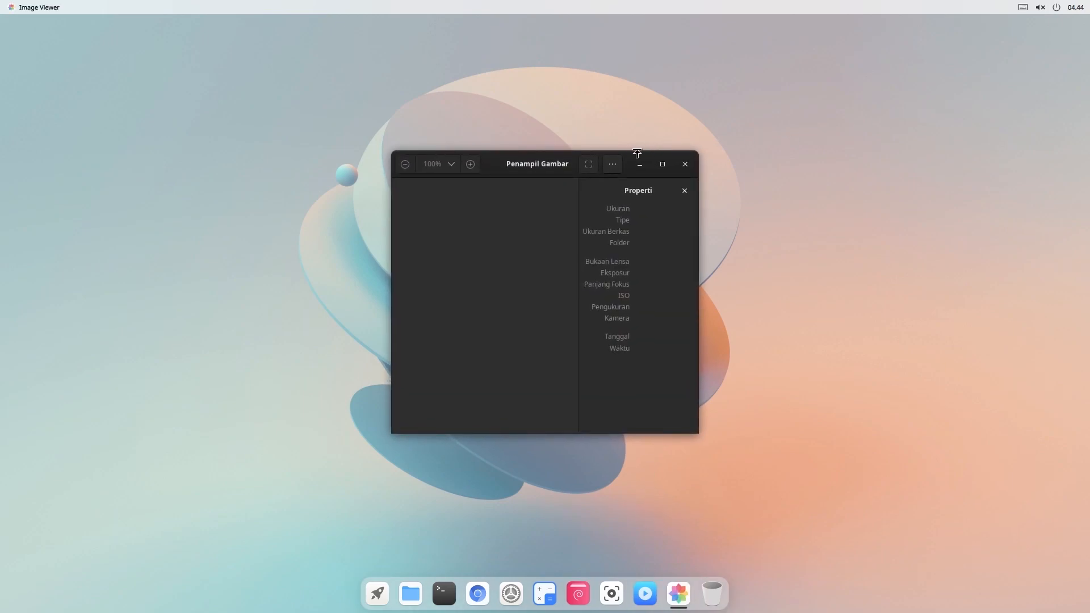
click(613, 164)
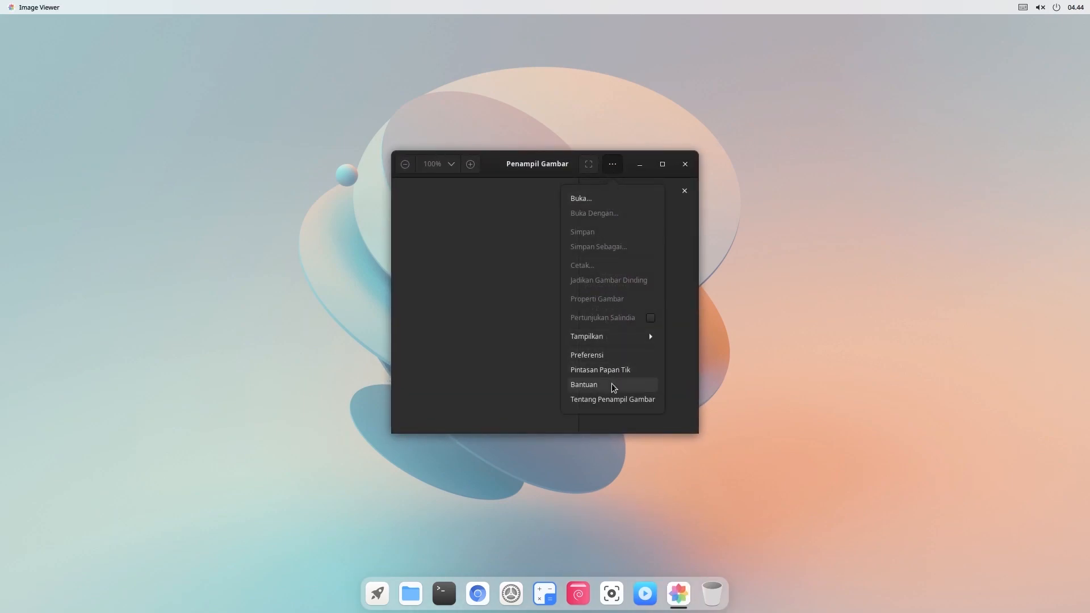
click(610, 401)
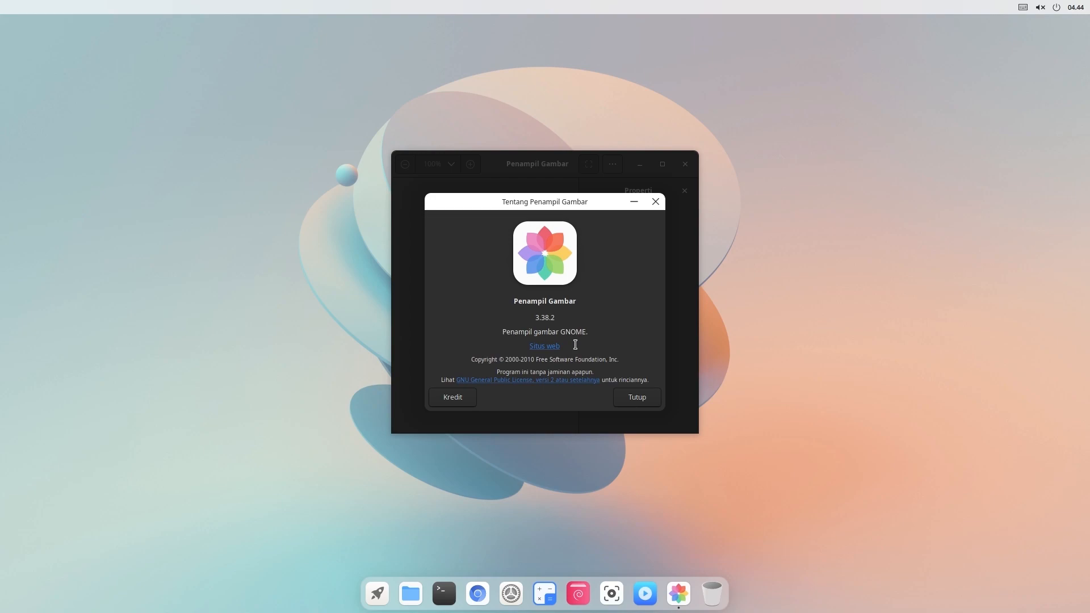
- Launch Text Editor and view and close its gedit 3.38 About dialog
click(375, 594)
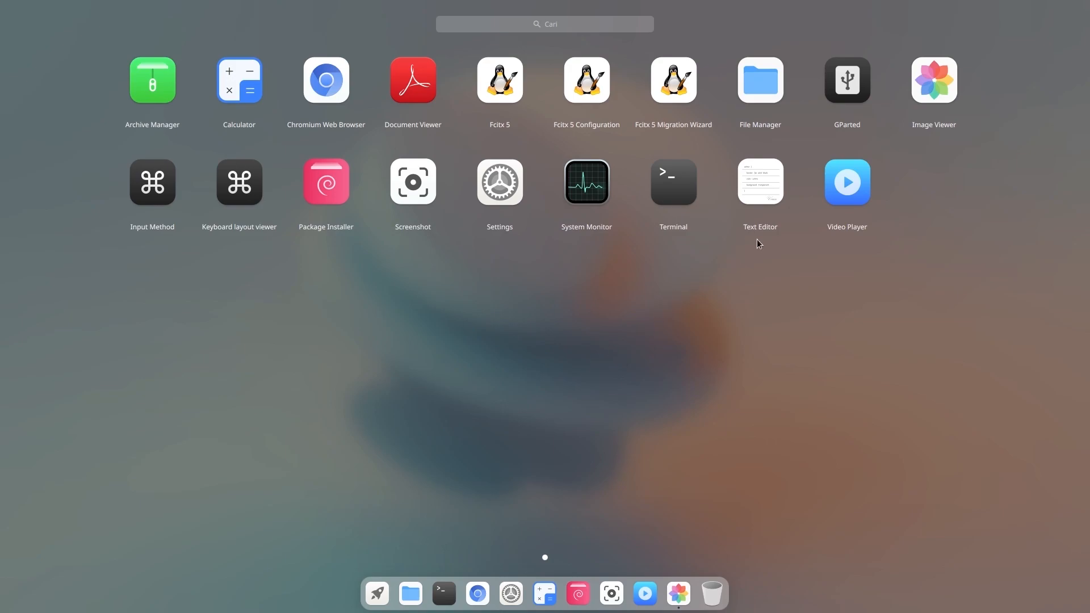
click(761, 196)
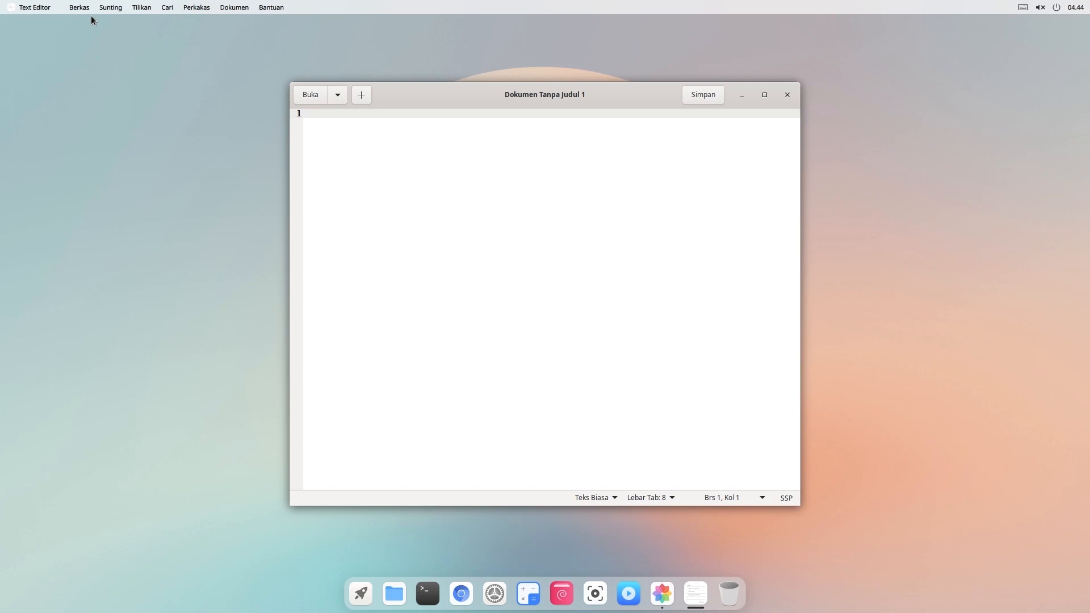
click(276, 9)
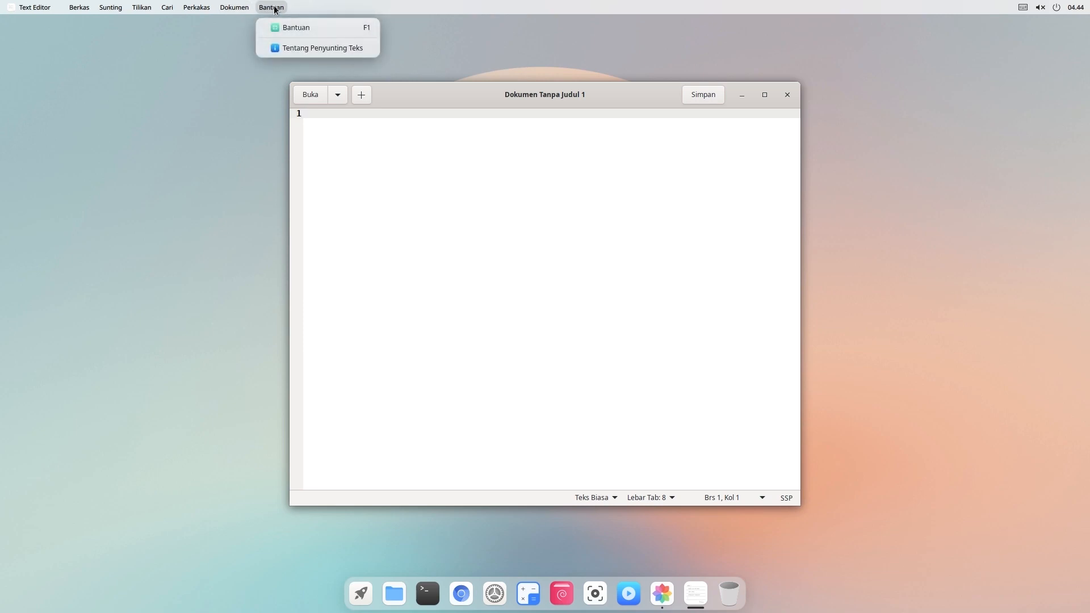
click(286, 49)
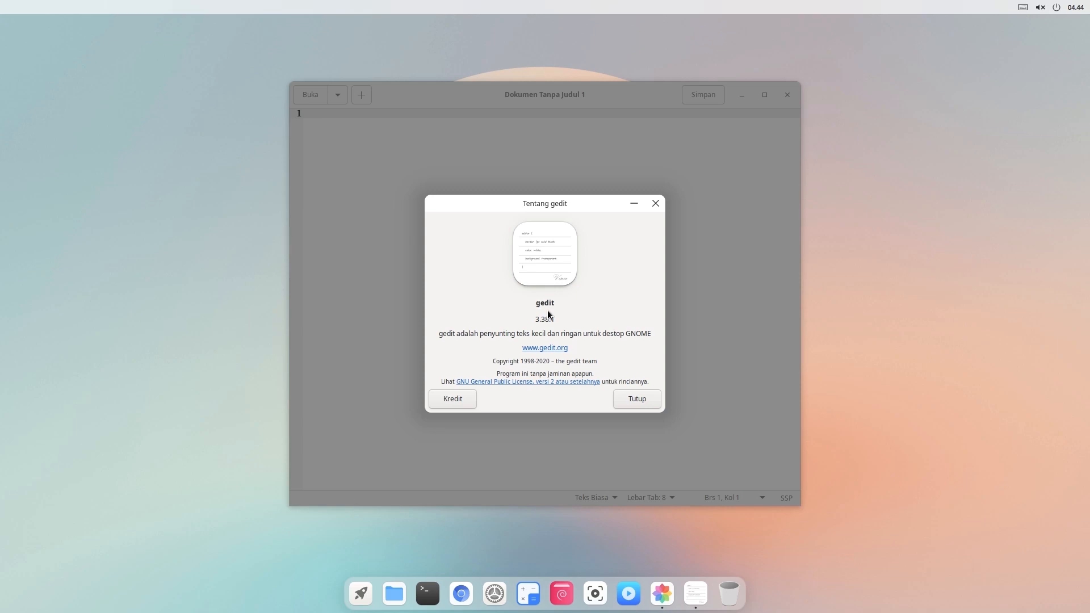
click(635, 399)
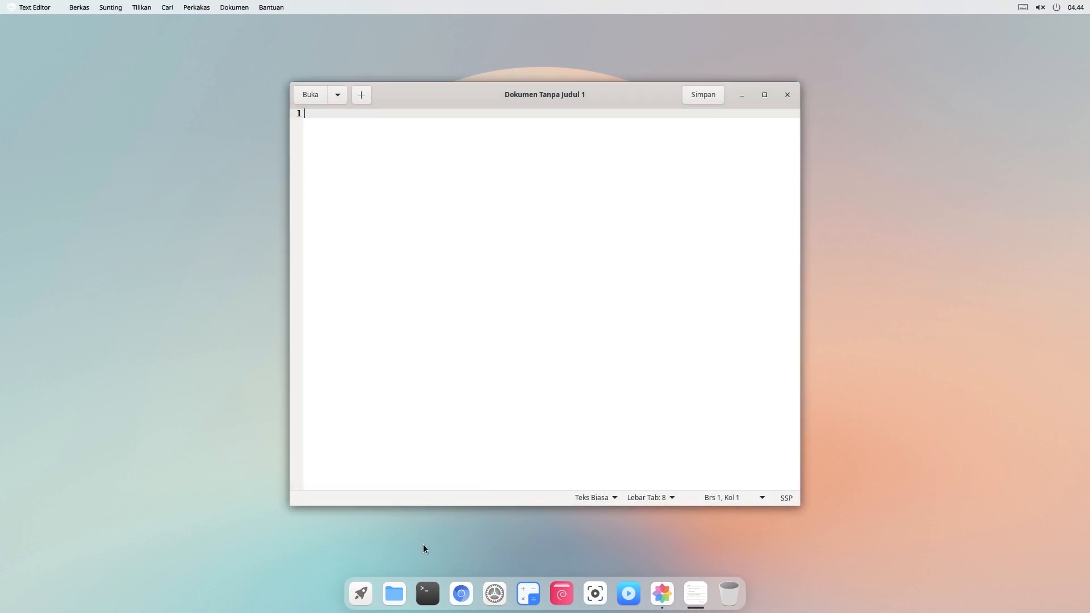
- Browse the Desktop, Dokumen and Unduhan folders in File Manager, then return home
click(399, 594)
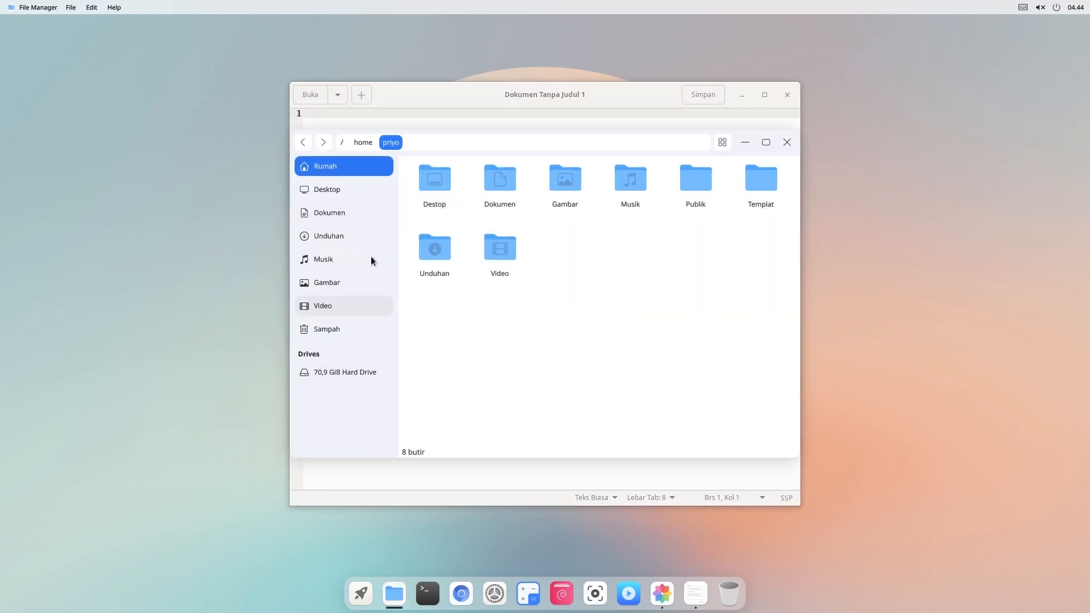
click(342, 196)
click(340, 215)
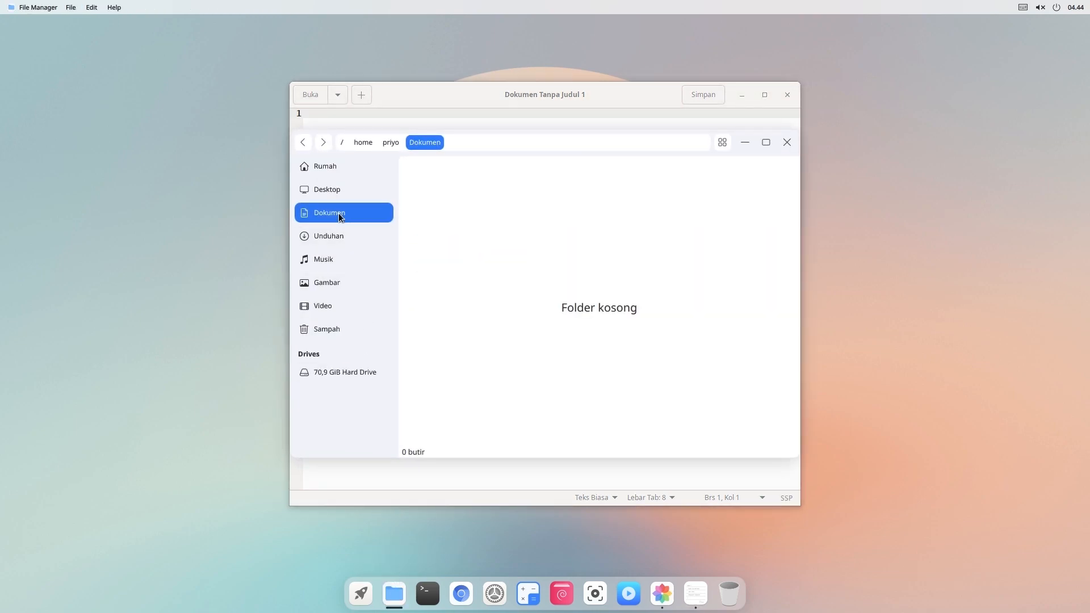
click(334, 234)
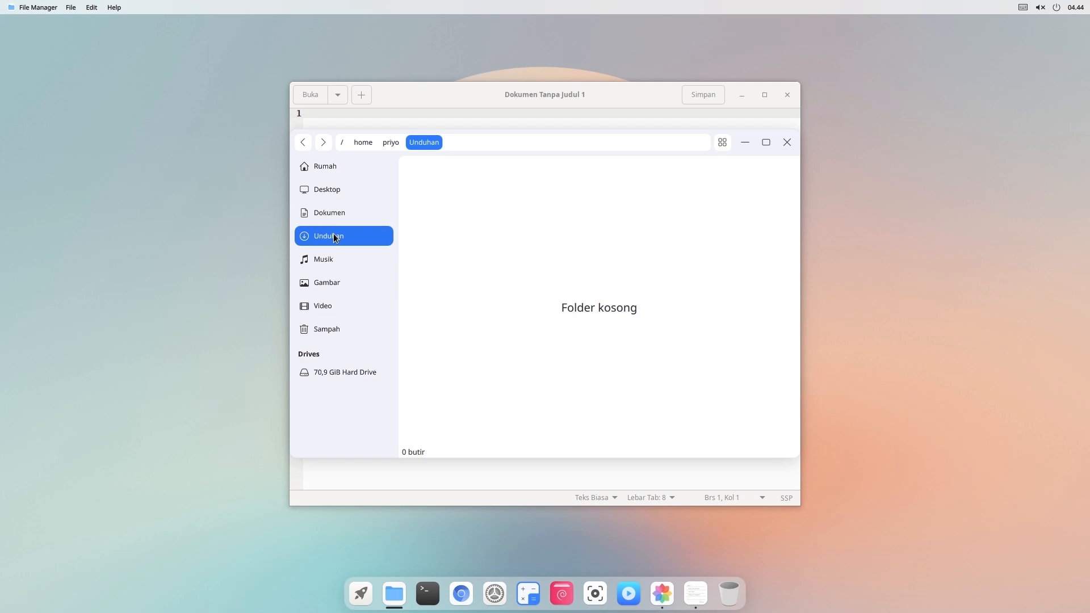
click(332, 169)
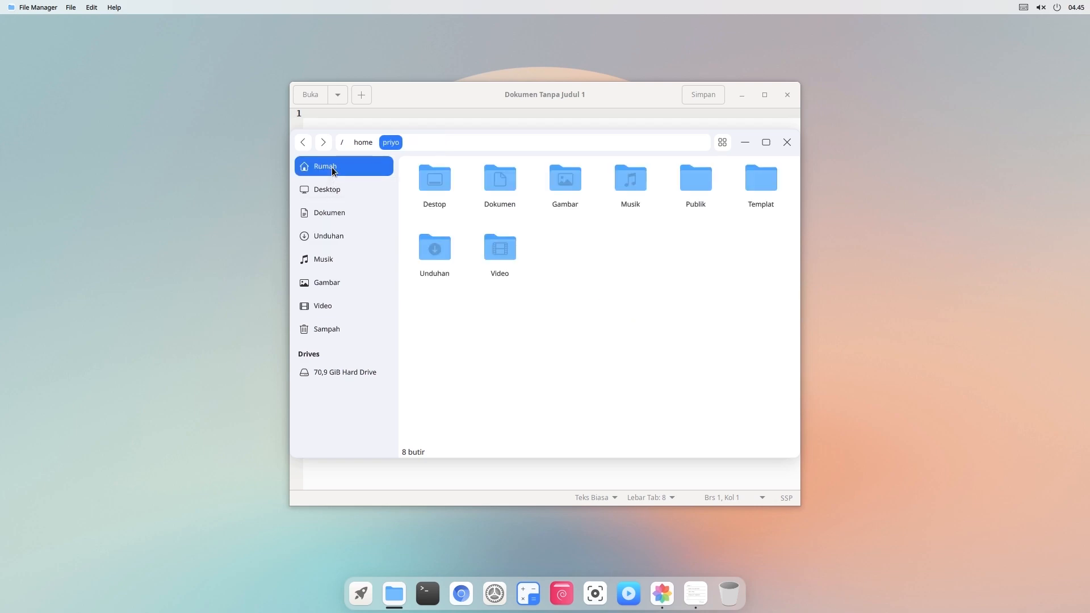
- Bring up and dismiss the Dokumen folder's context menu, then open a Terminal
right_click(493, 190)
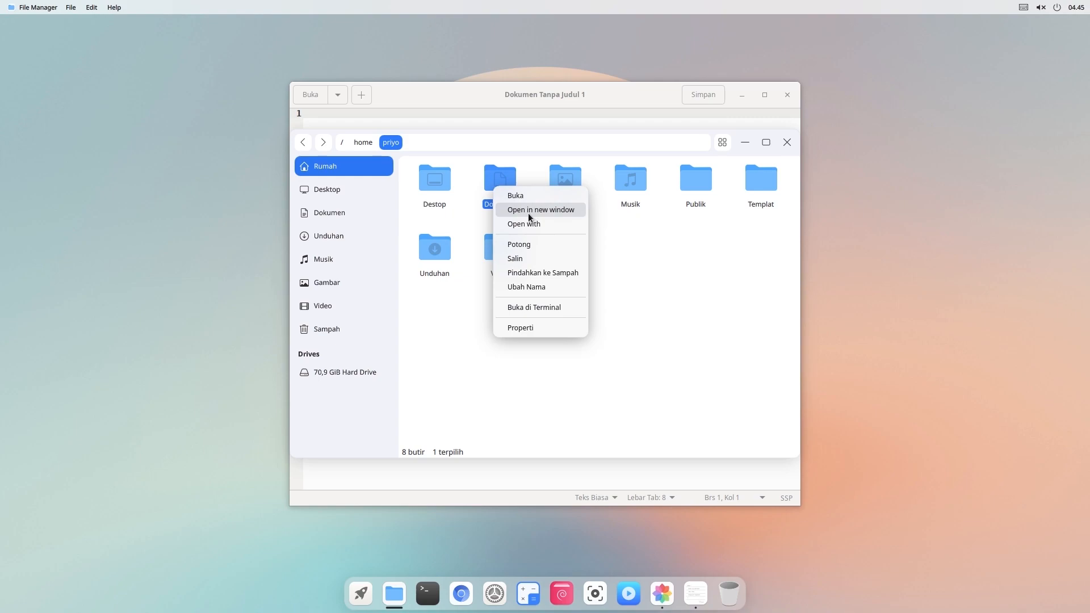
click(669, 275)
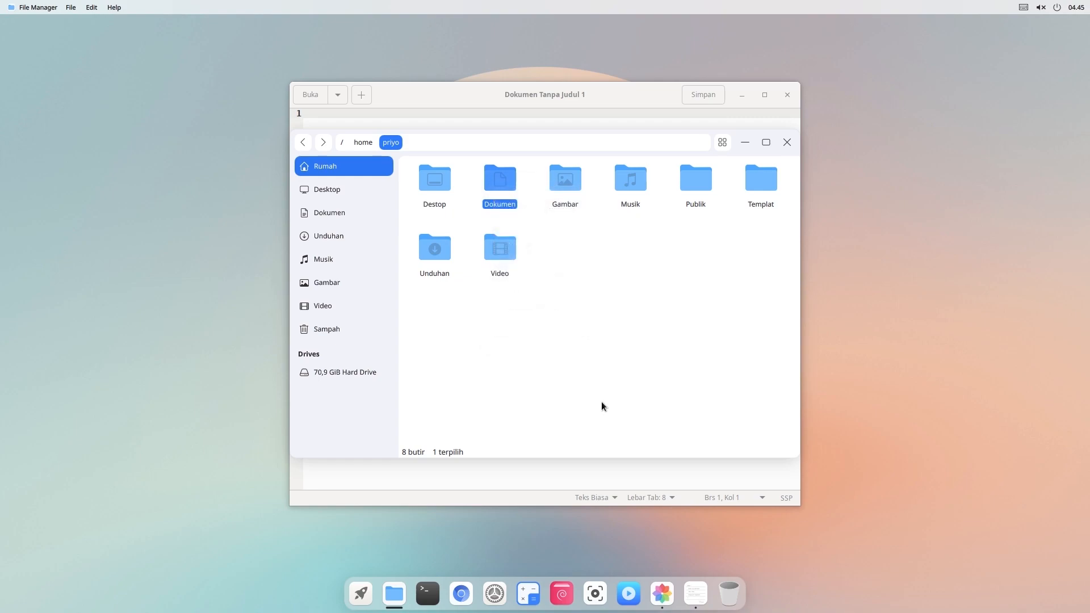
click(432, 594)
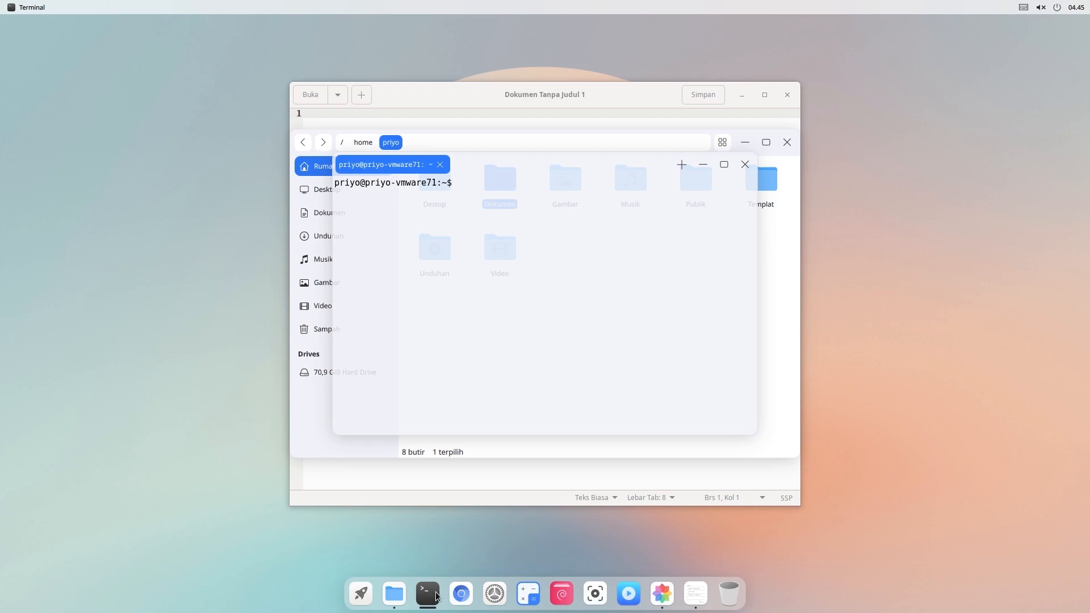
- Open two more terminal tabs and adjust the background transparency in terminal settings
click(681, 164)
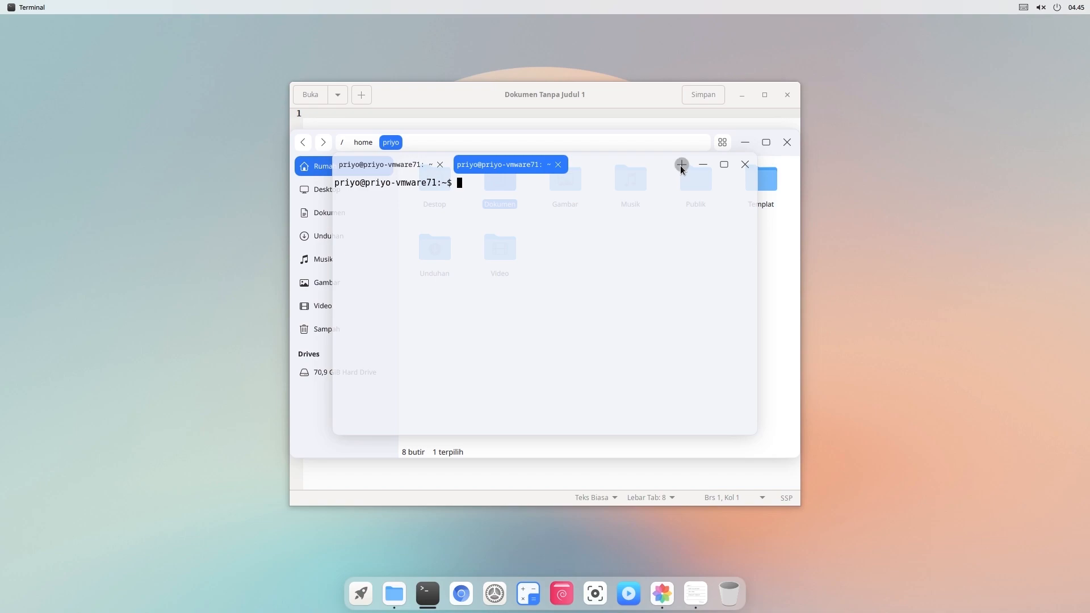
click(681, 165)
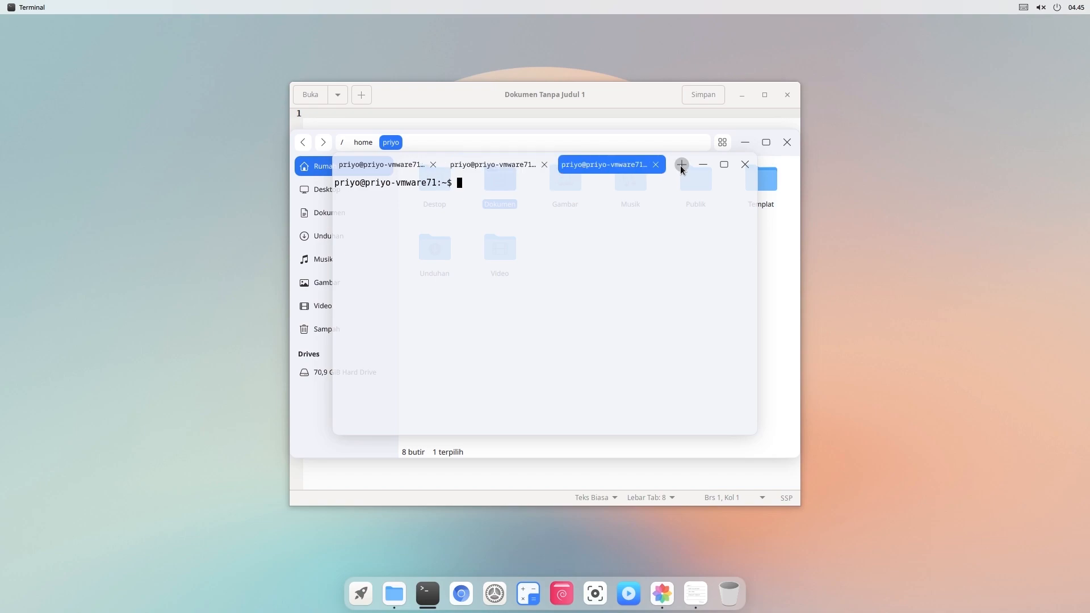
right_click(568, 304)
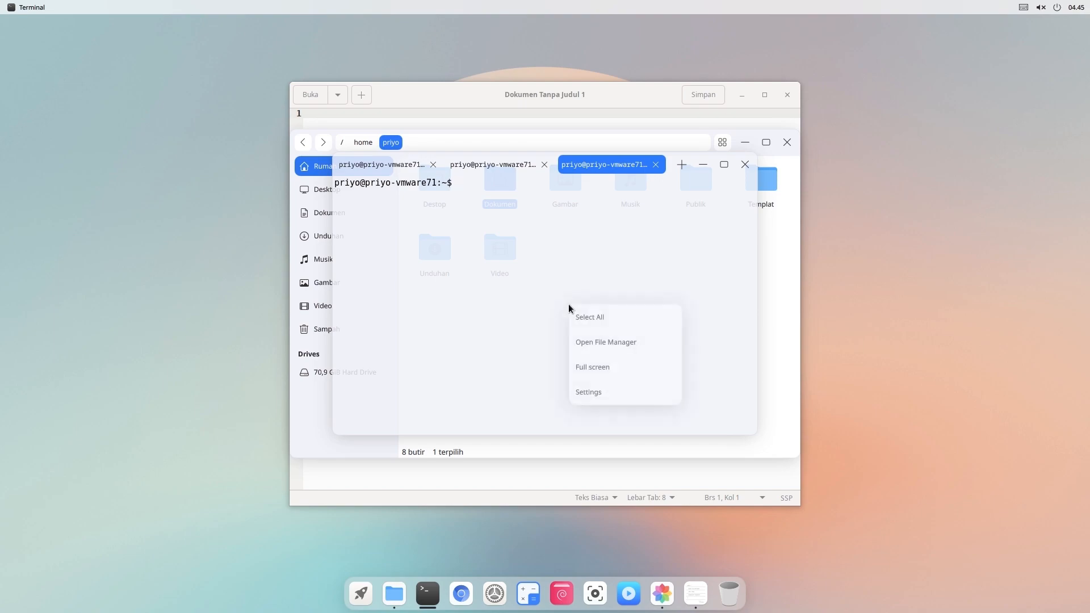
click(604, 391)
mouse_move(618, 322)
mouse_down()
mouse_move(542, 319)
mouse_move(629, 334)
mouse_up()
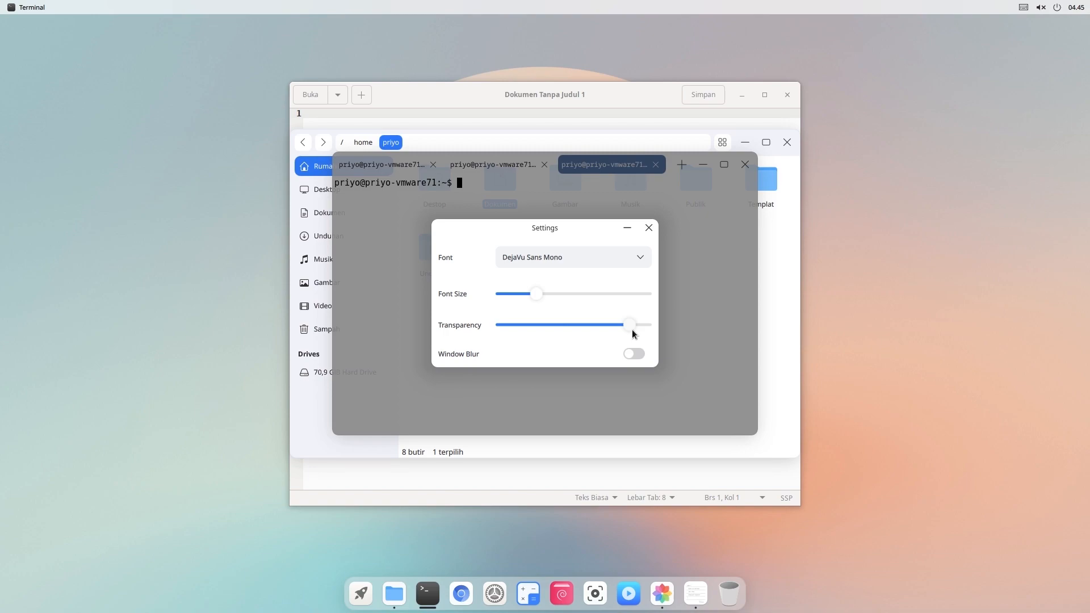
click(648, 228)
- Run neofetch to display the Debian 11 system details, then open Settings
text(neofetch)
key(Return)
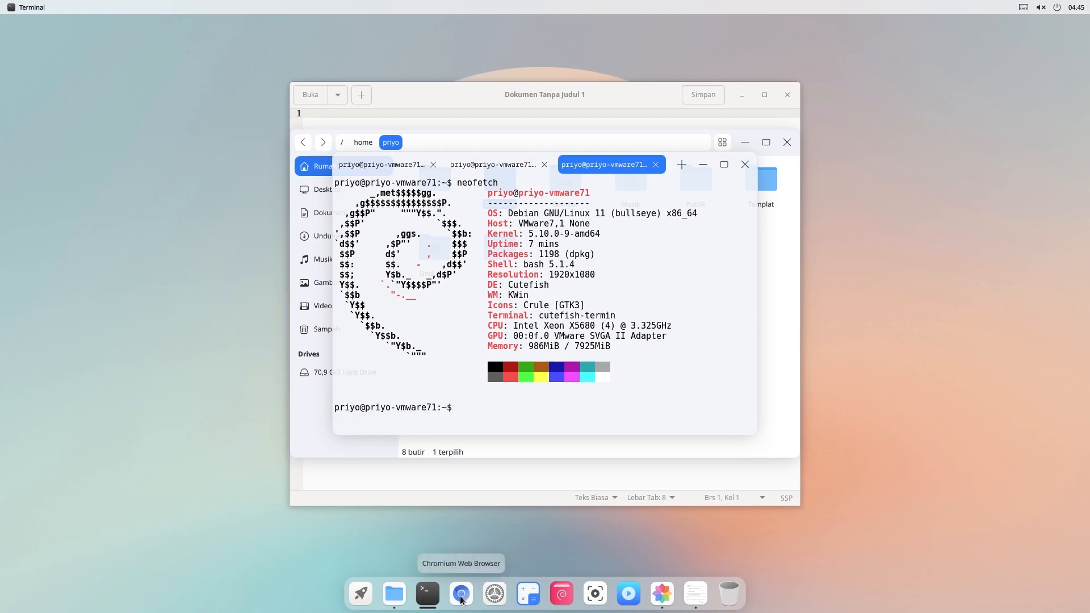
click(499, 603)
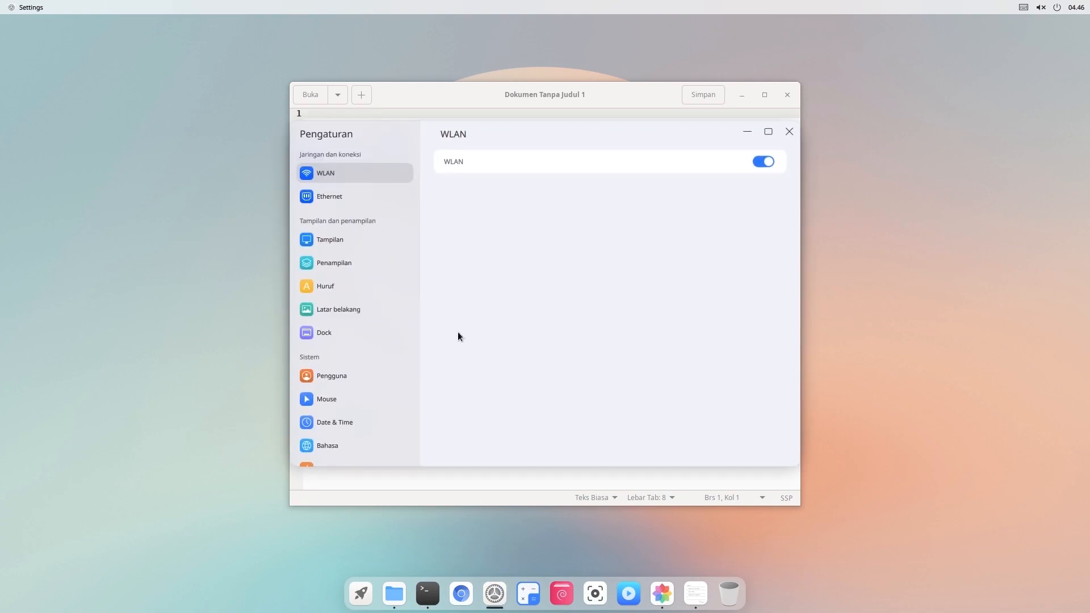
- Set the display scale to 125% and bring up the power menu
click(362, 240)
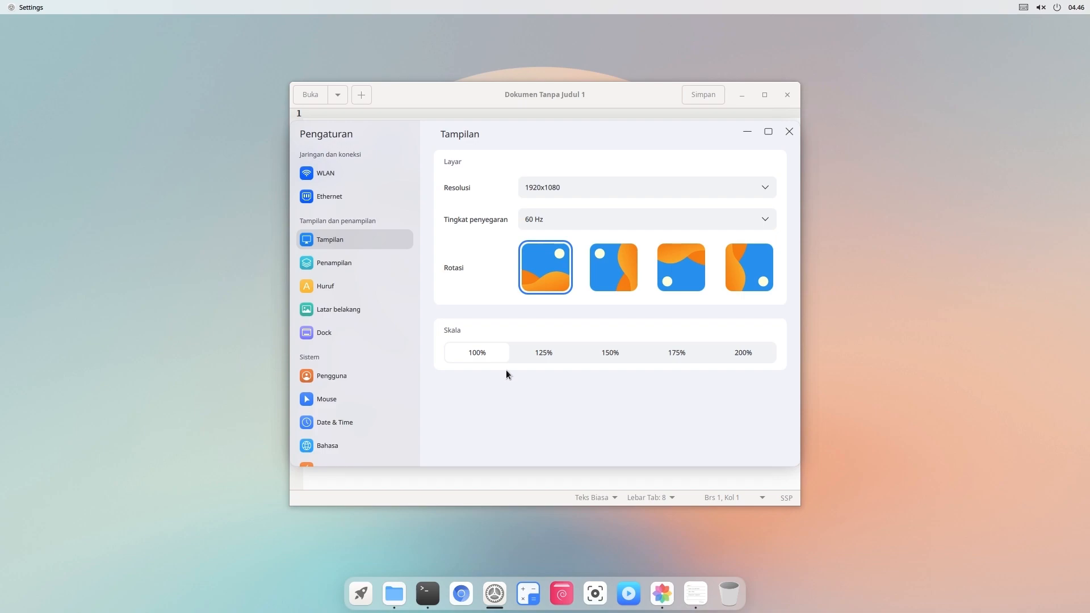
click(553, 356)
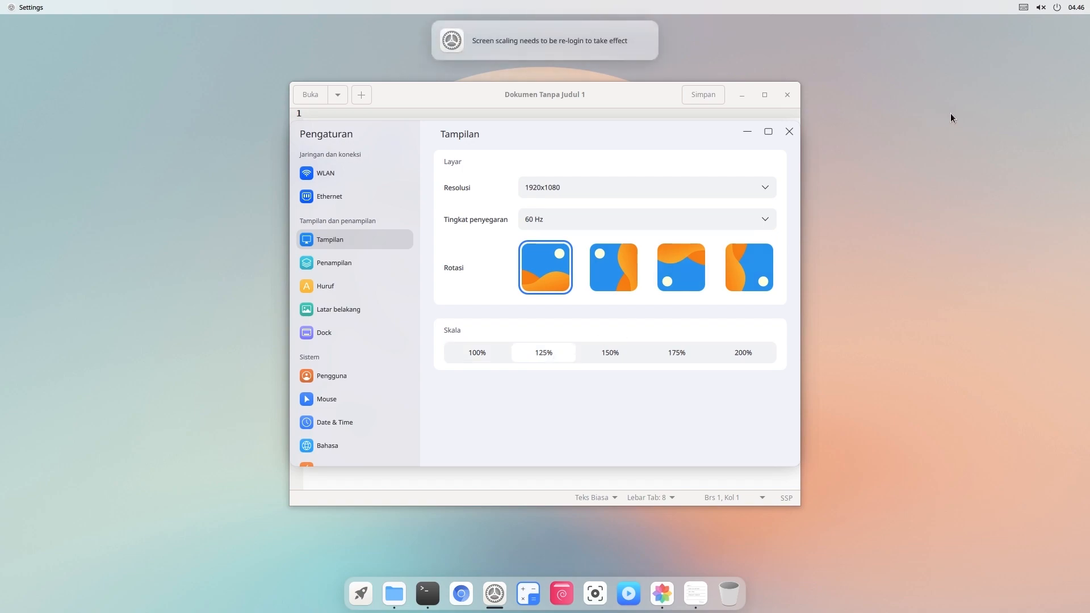
click(1060, 7)
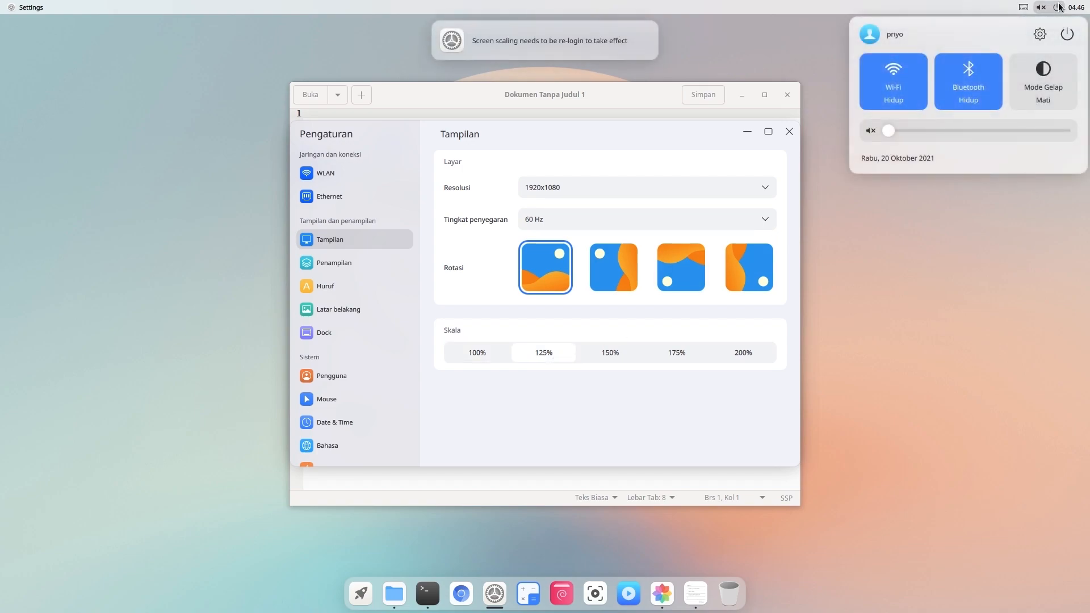
click(1066, 32)
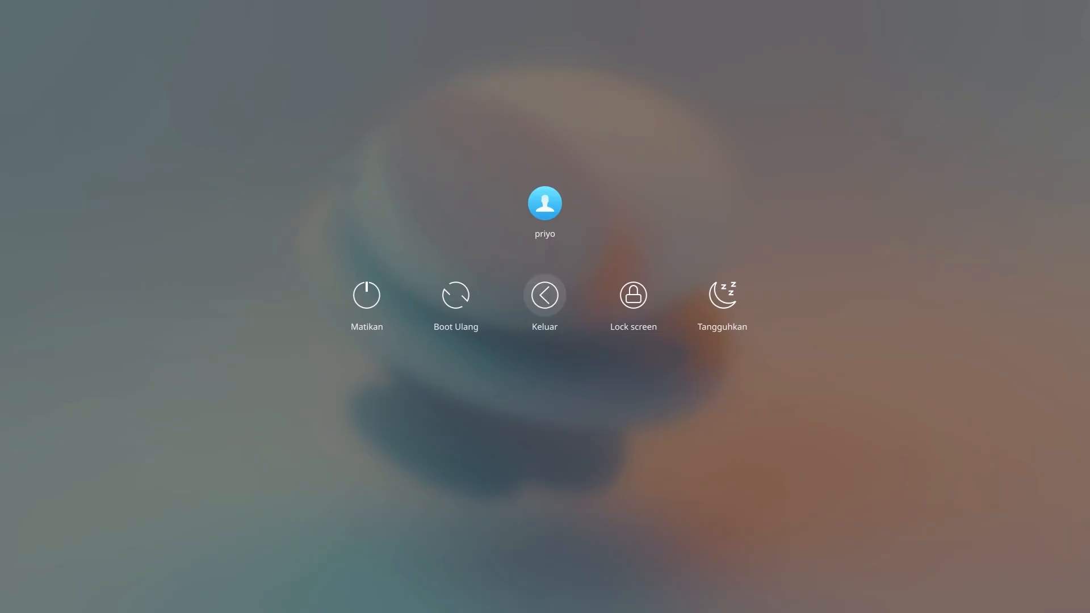
- Log out and back in with the account password, then reopen Settings
click(545, 295)
text(*****)
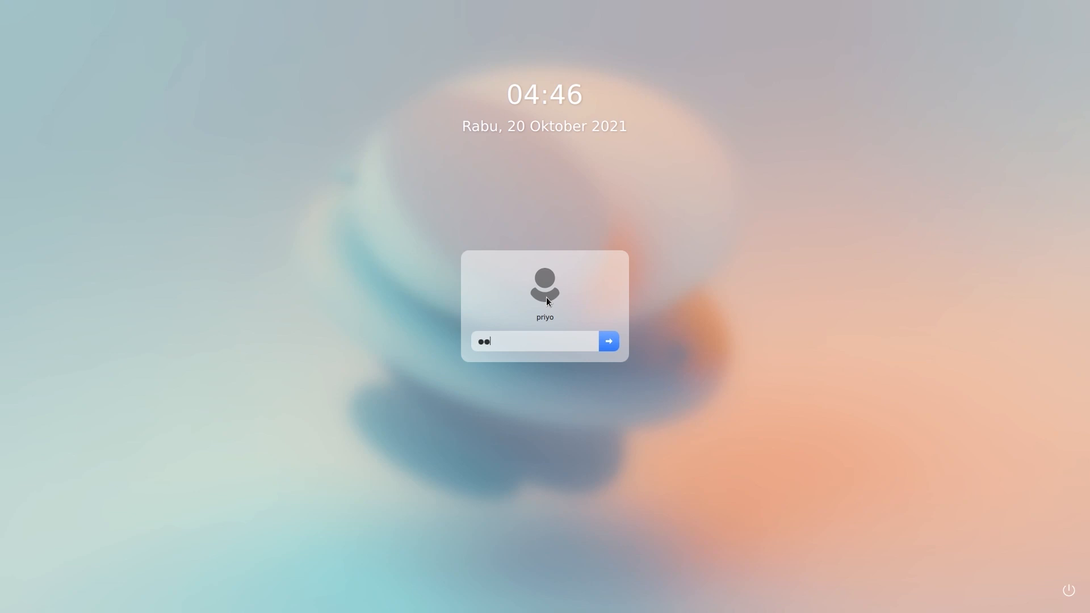
text(*)
key(Return)
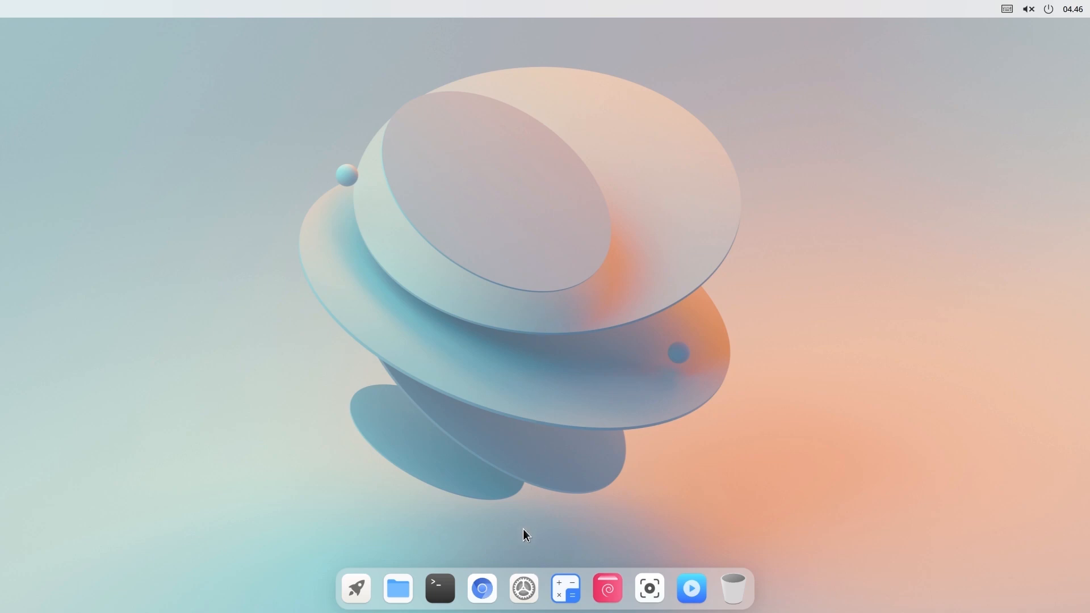
click(522, 584)
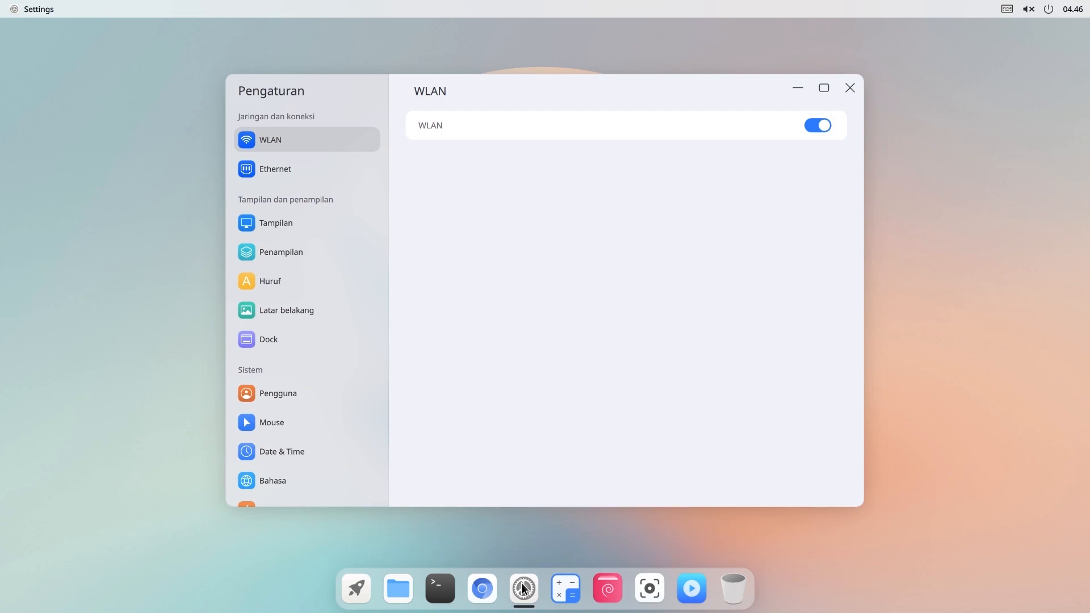
- Try the Gelap theme under Penampilan, return to Terang, then go to Latar belakang
click(304, 230)
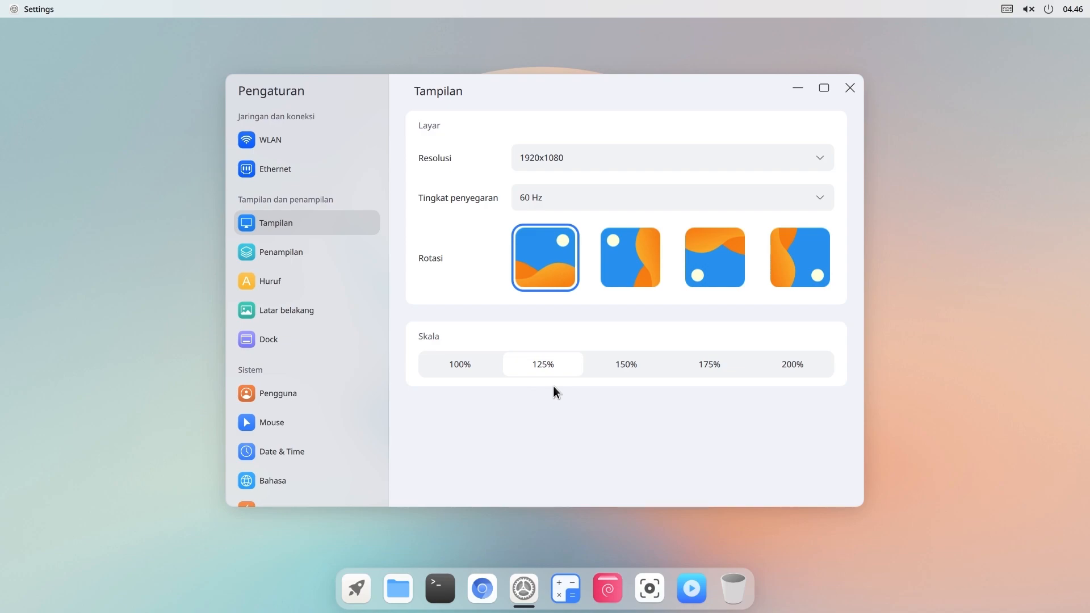
click(298, 252)
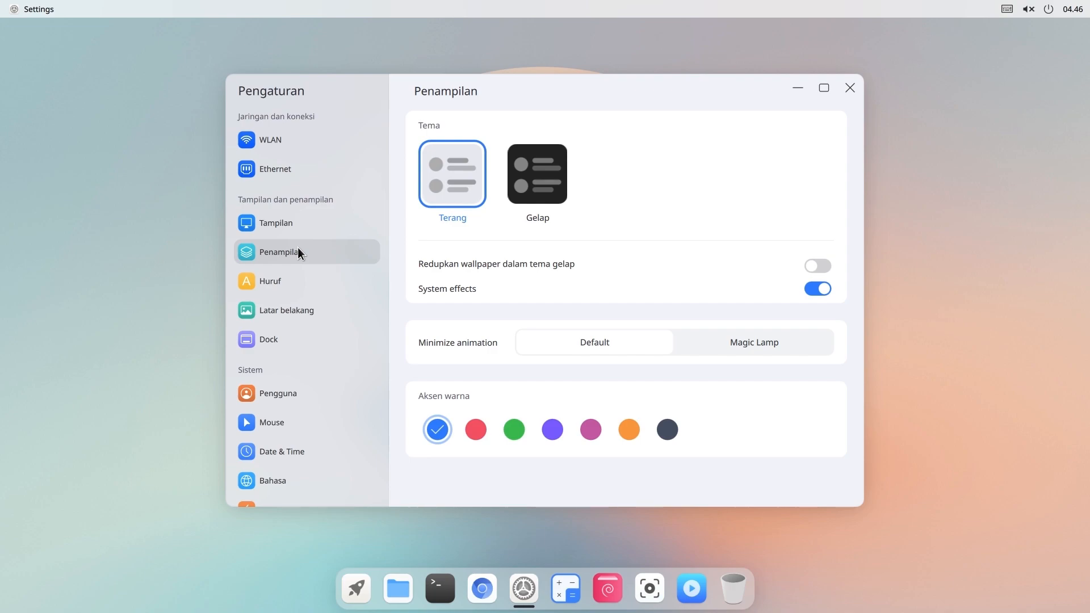
click(529, 176)
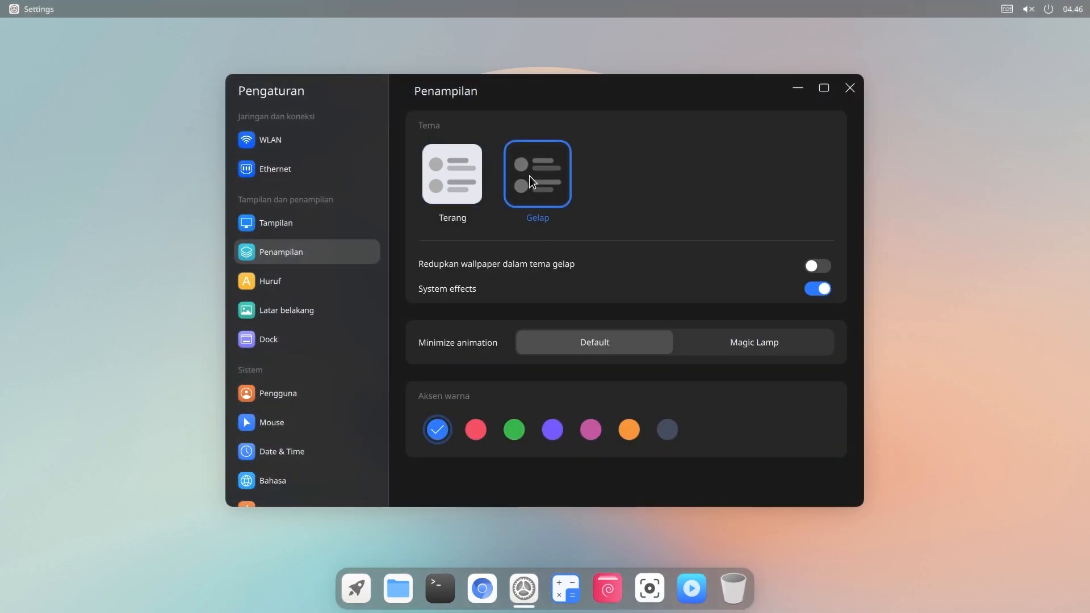
click(452, 177)
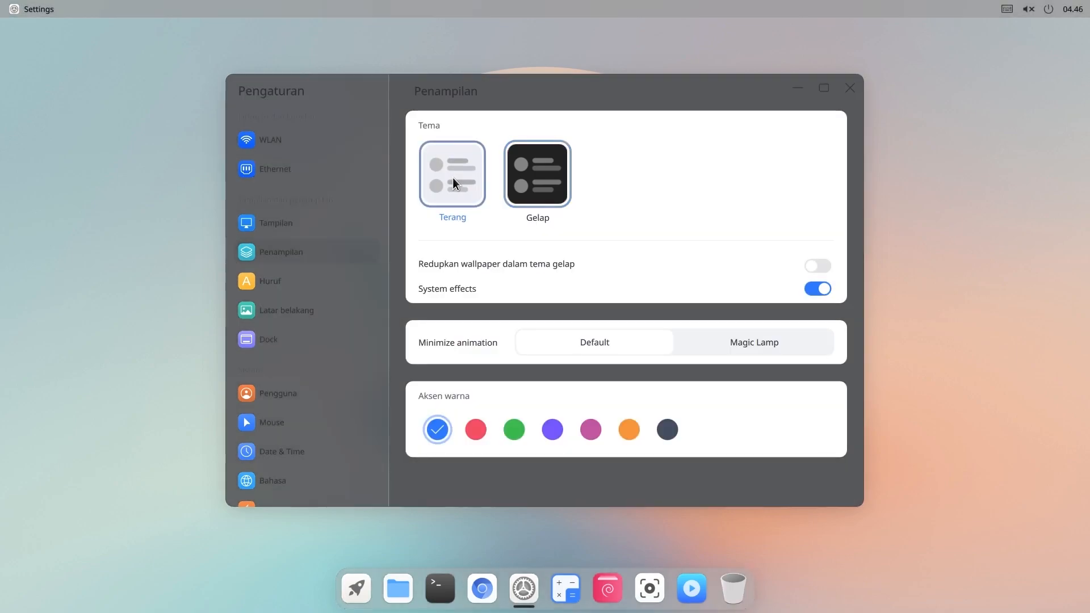
click(339, 311)
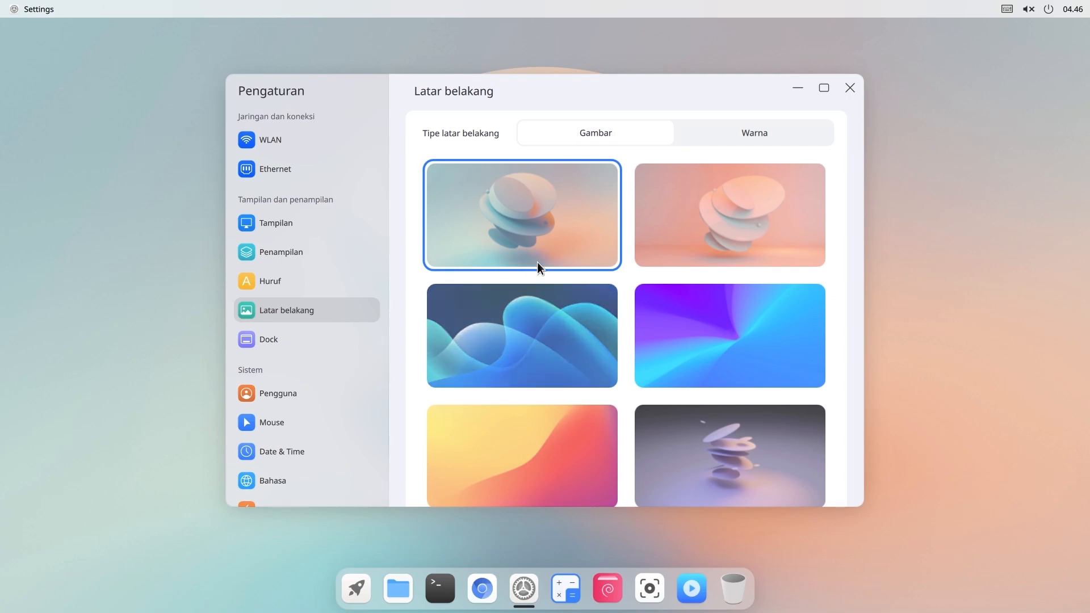
- Try the pink and blue-wave wallpapers, then solid green and light blue background colours
click(682, 235)
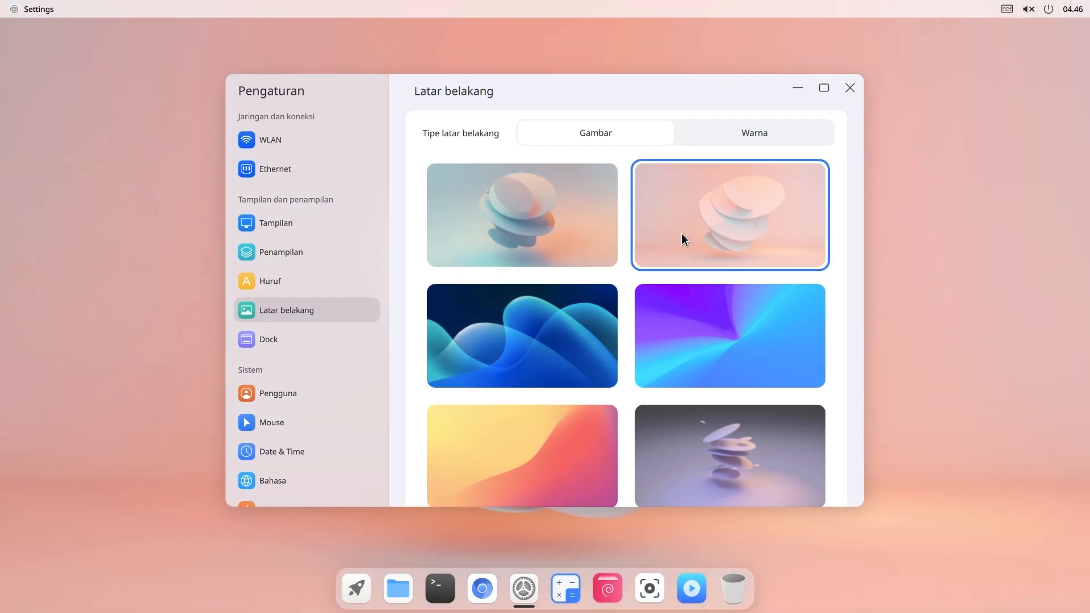
click(585, 337)
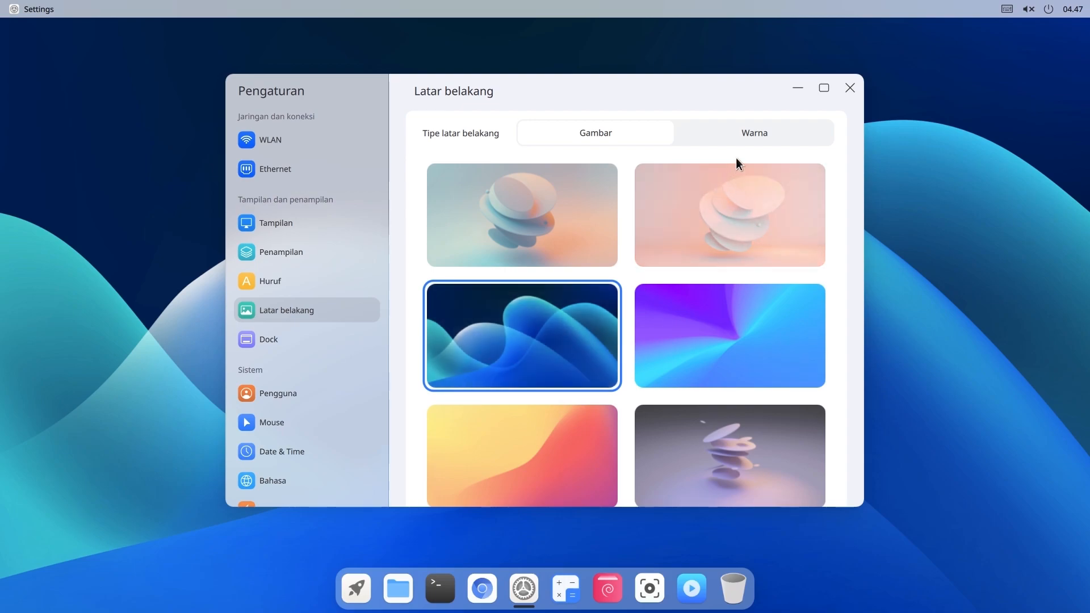
click(744, 141)
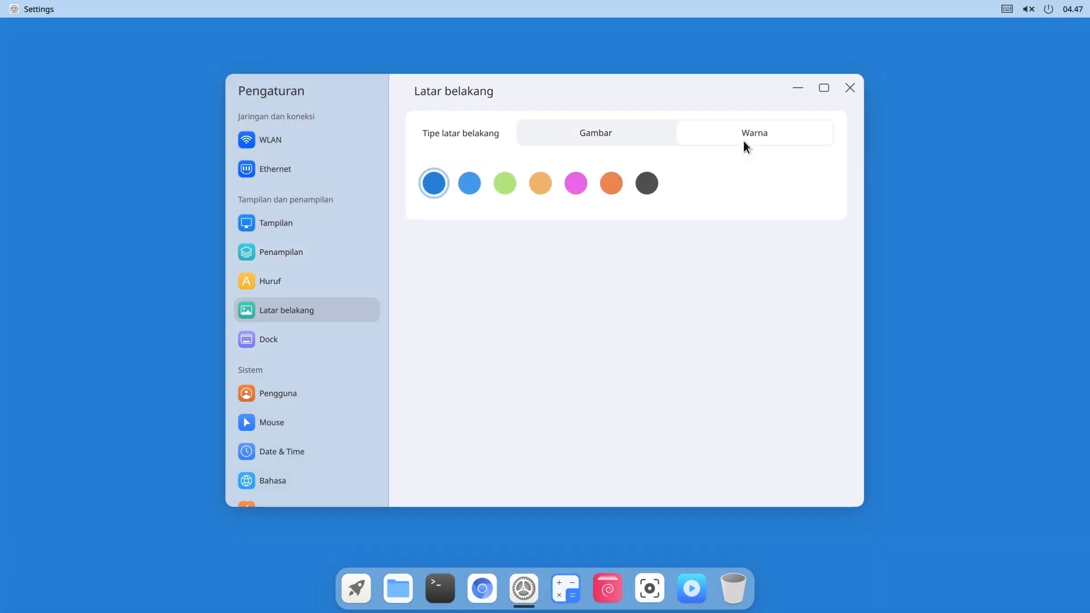
click(504, 183)
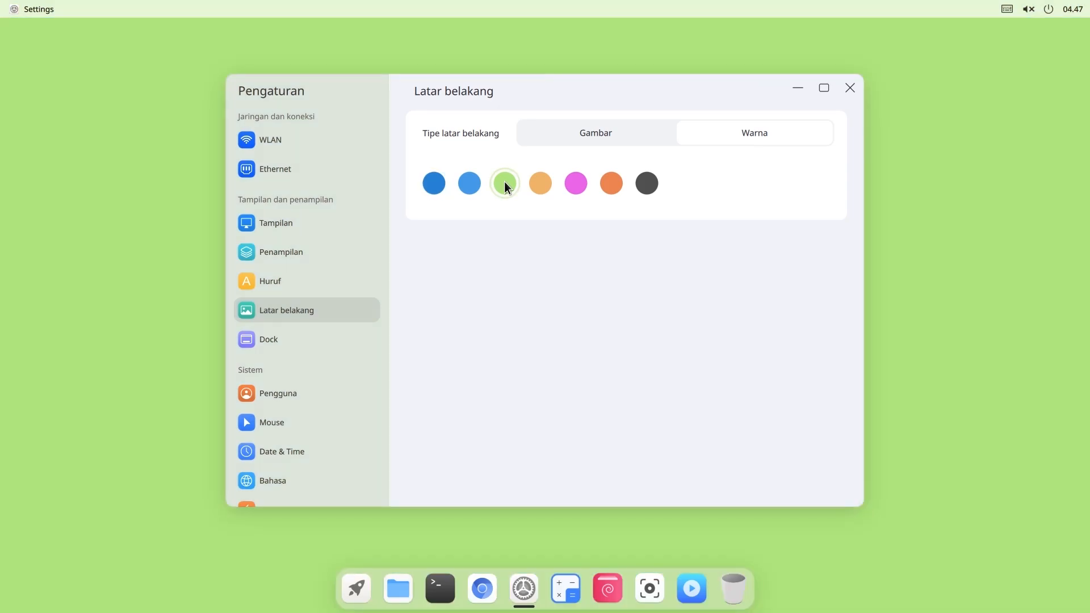
click(481, 185)
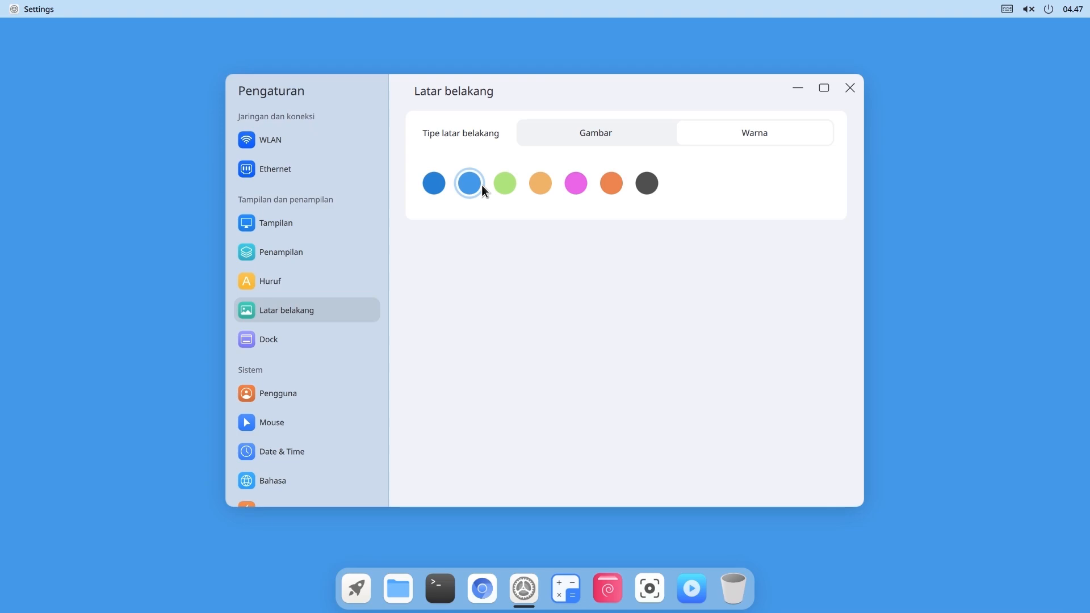
- Restore the first pastel image wallpaper and go to the Dock settings page
click(608, 131)
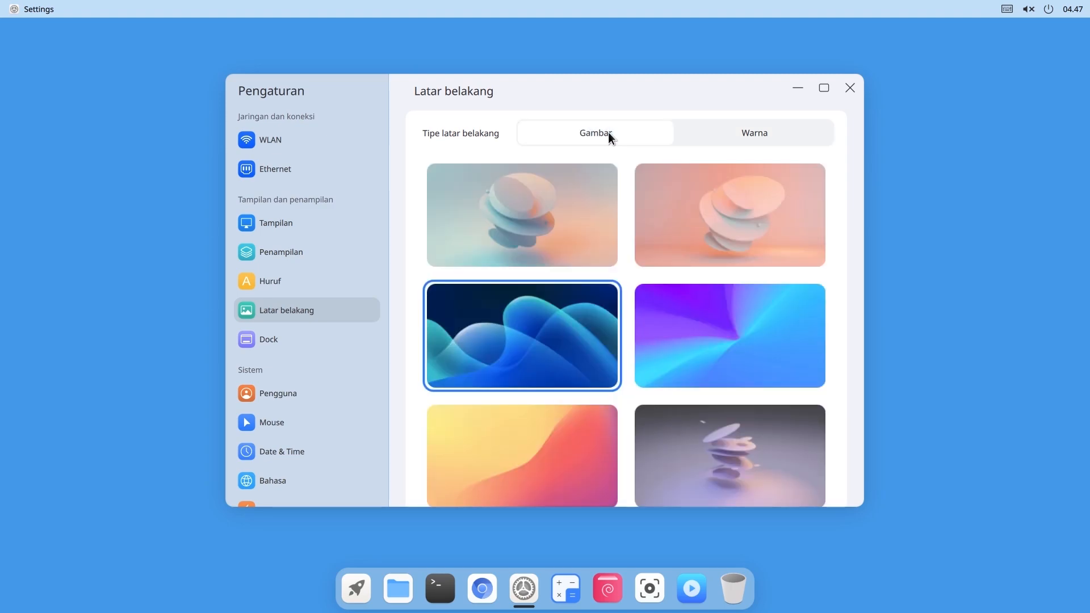
click(551, 214)
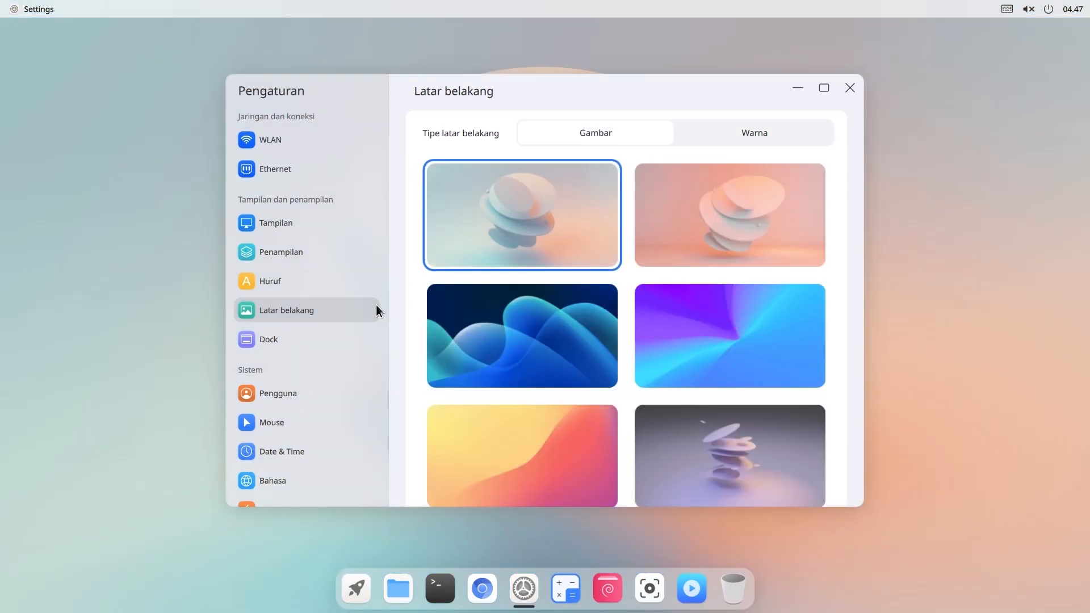
click(350, 341)
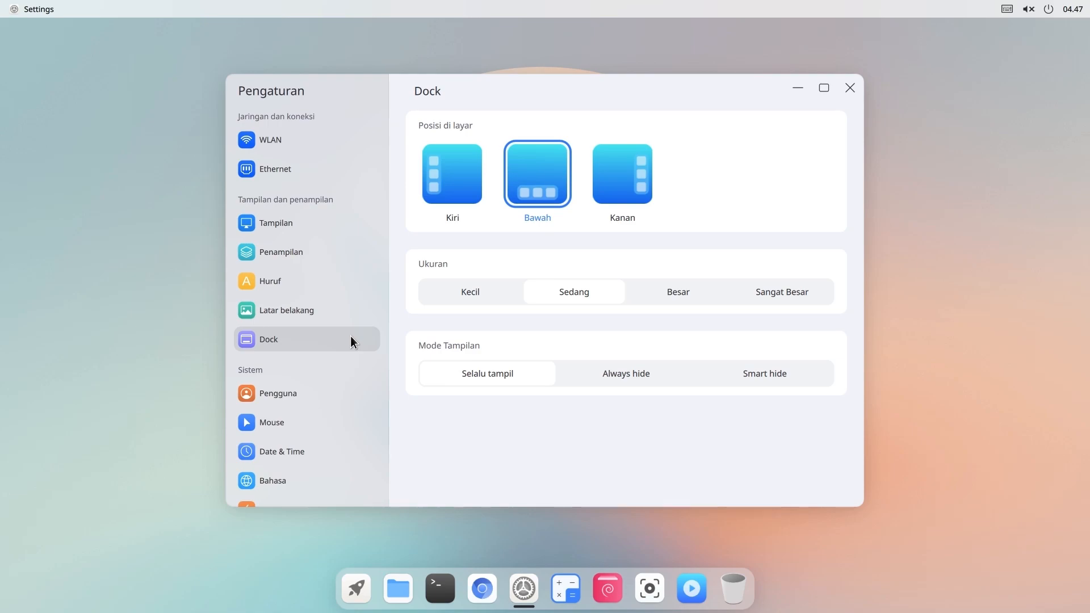
- Try left and bottom dock positions and Smart hide, then set the dock to Selalu tampil
click(448, 187)
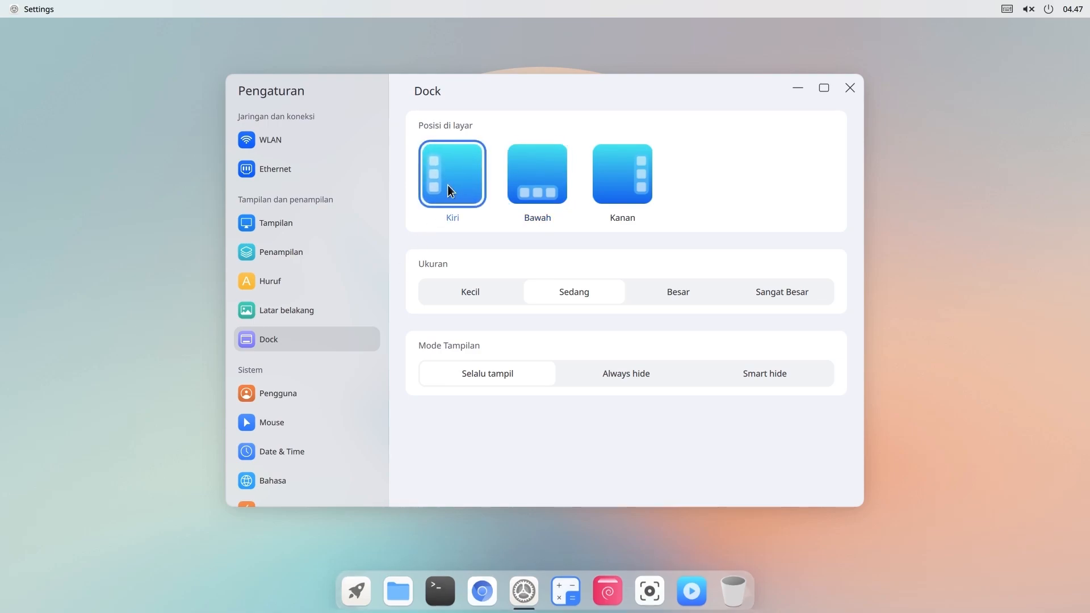
click(524, 180)
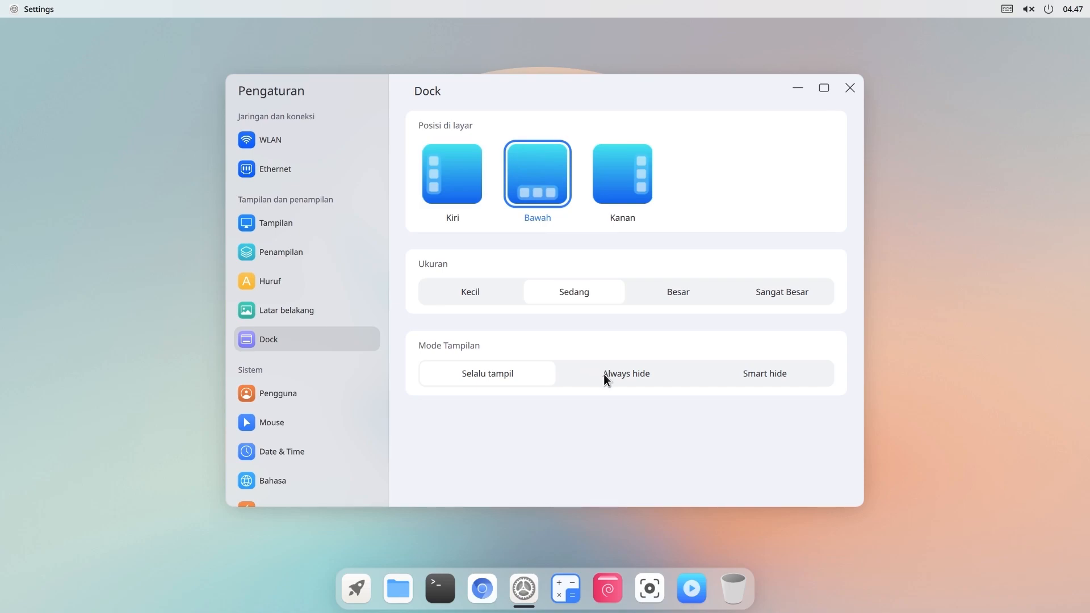
click(758, 381)
mouse_move(672, 84)
mouse_down()
mouse_move(665, 221)
mouse_move(693, 83)
mouse_up()
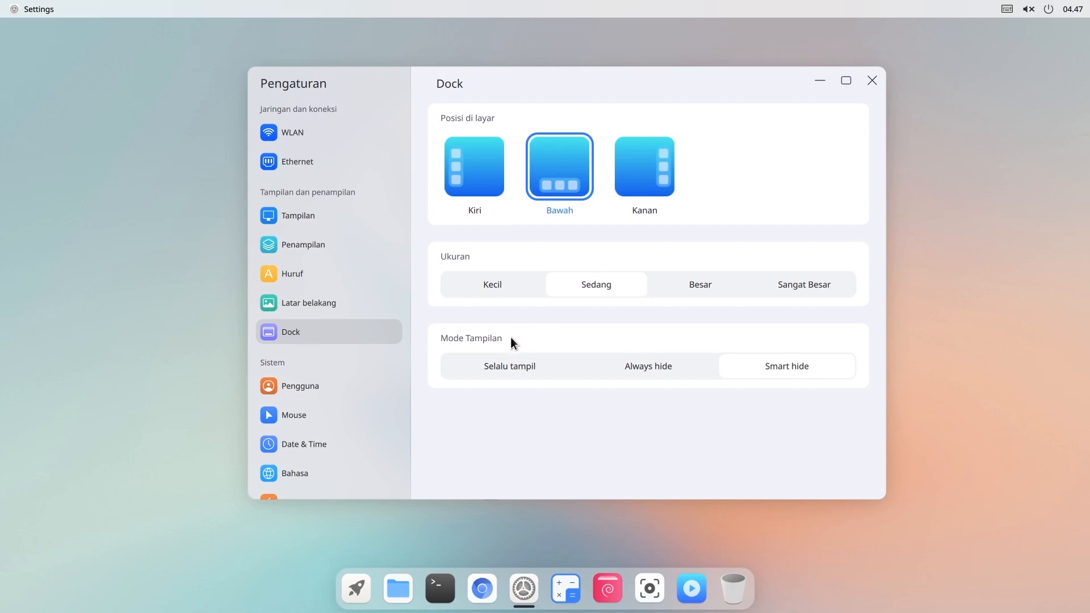
click(502, 368)
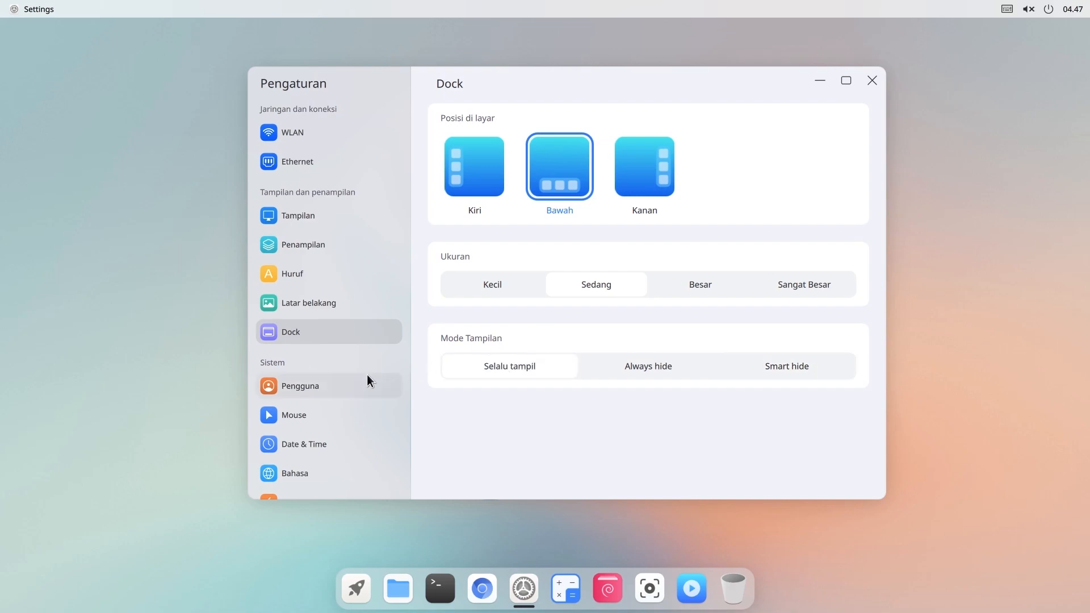
- Review the Tentang page showing version 0.5.1, then close Settings
scroll(366, 373, down, 2)
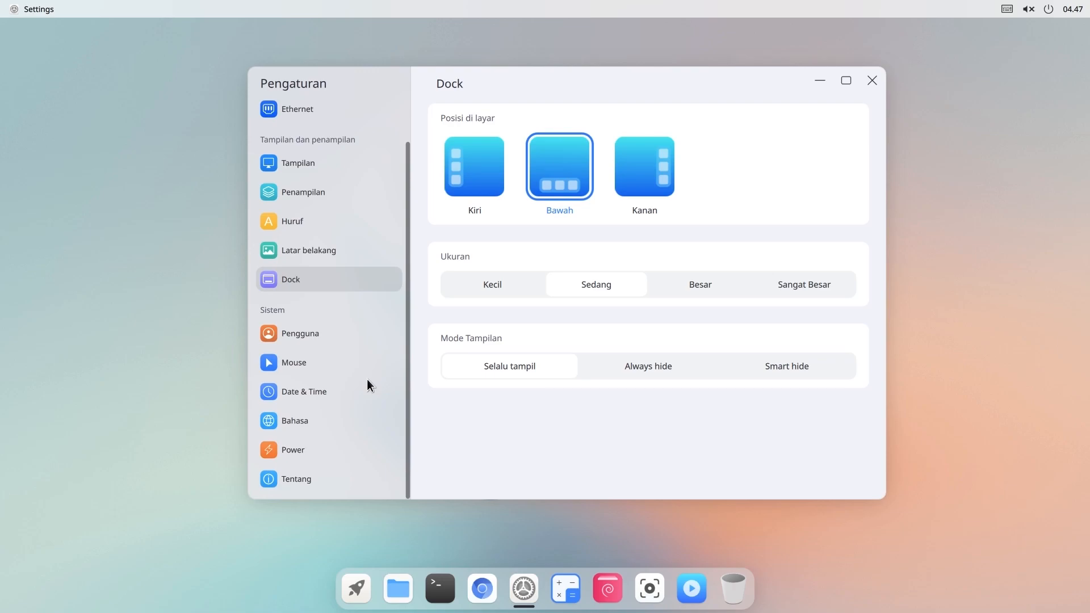
click(318, 481)
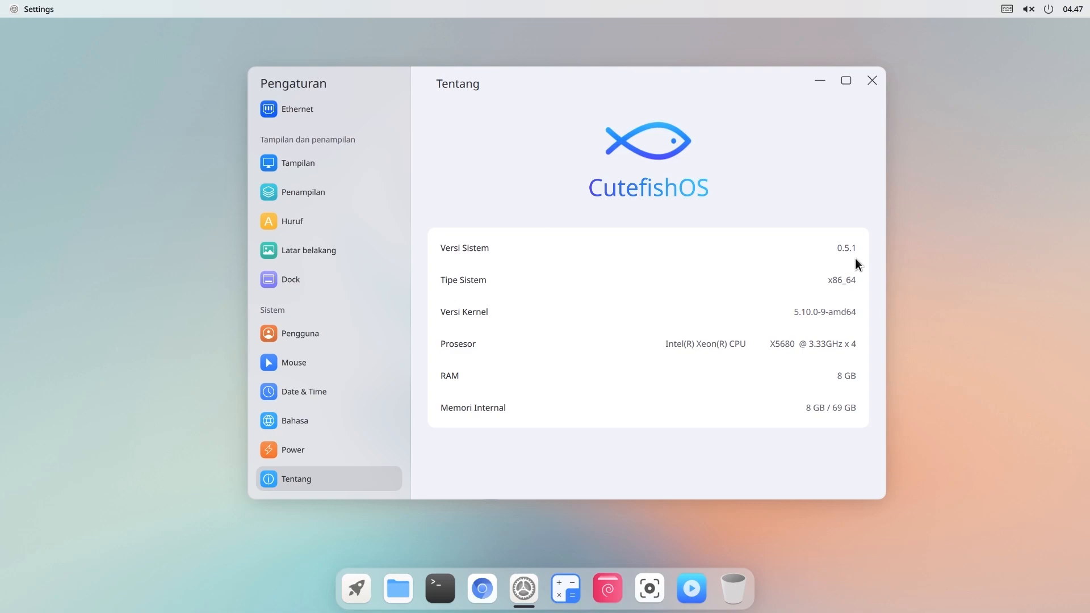
click(871, 81)
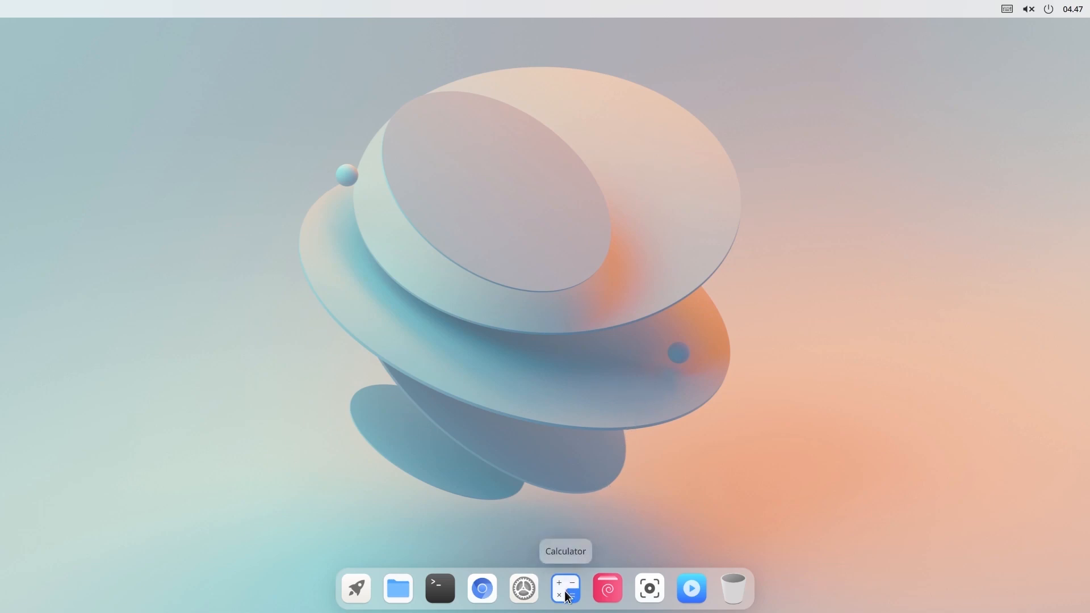
- Open Package Installer from the dock, then launch the Chromium browser
click(606, 591)
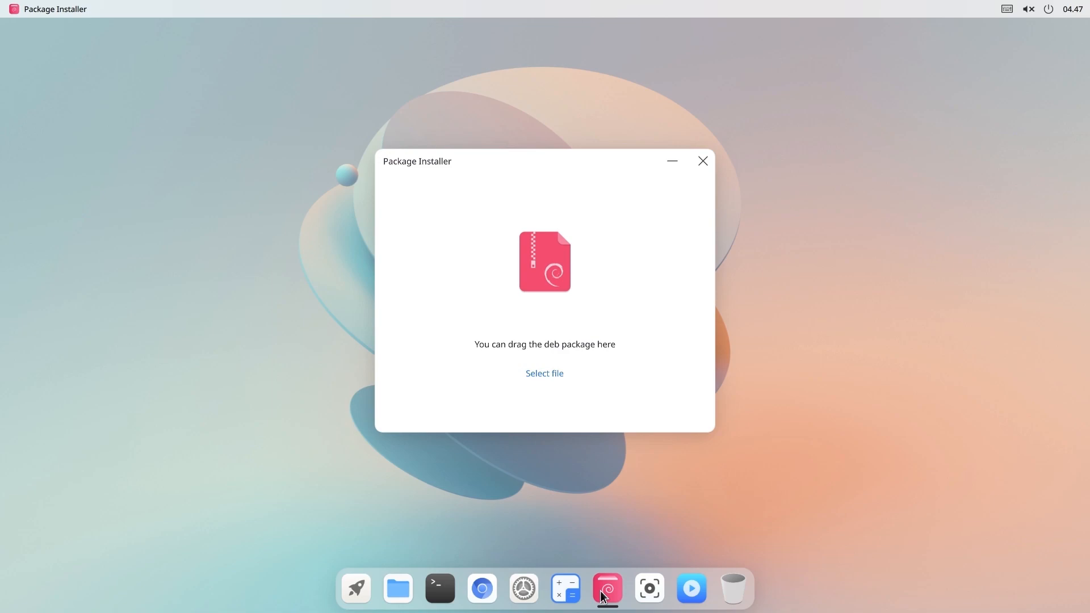
click(493, 596)
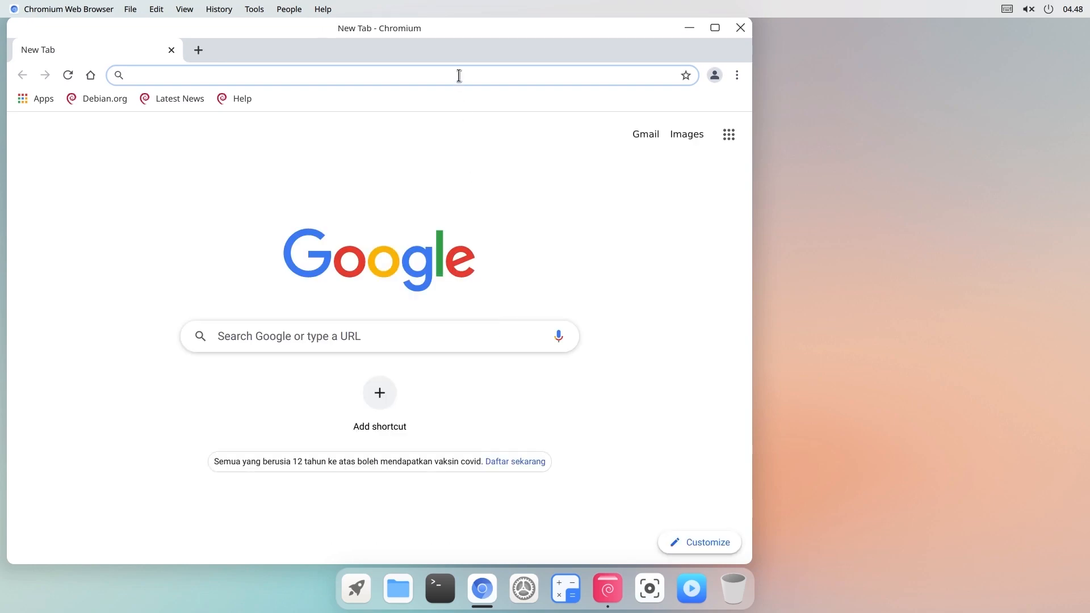
- Search 'visual code', go to code.visualstudio.com, and download and keep the VS Code .deb
text(visual code)
key(Return)
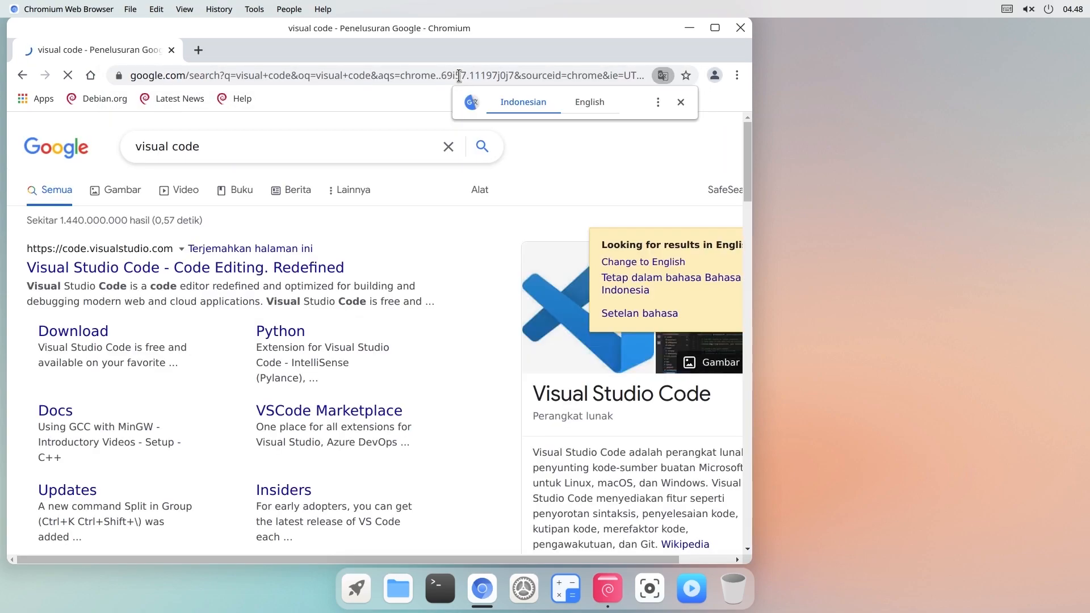
click(308, 263)
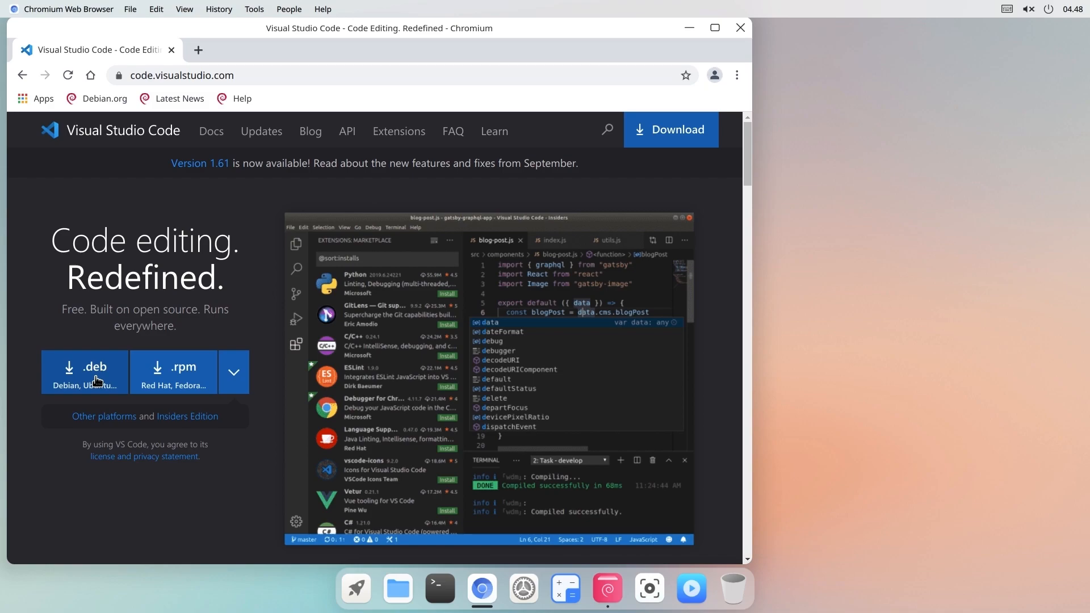
click(96, 380)
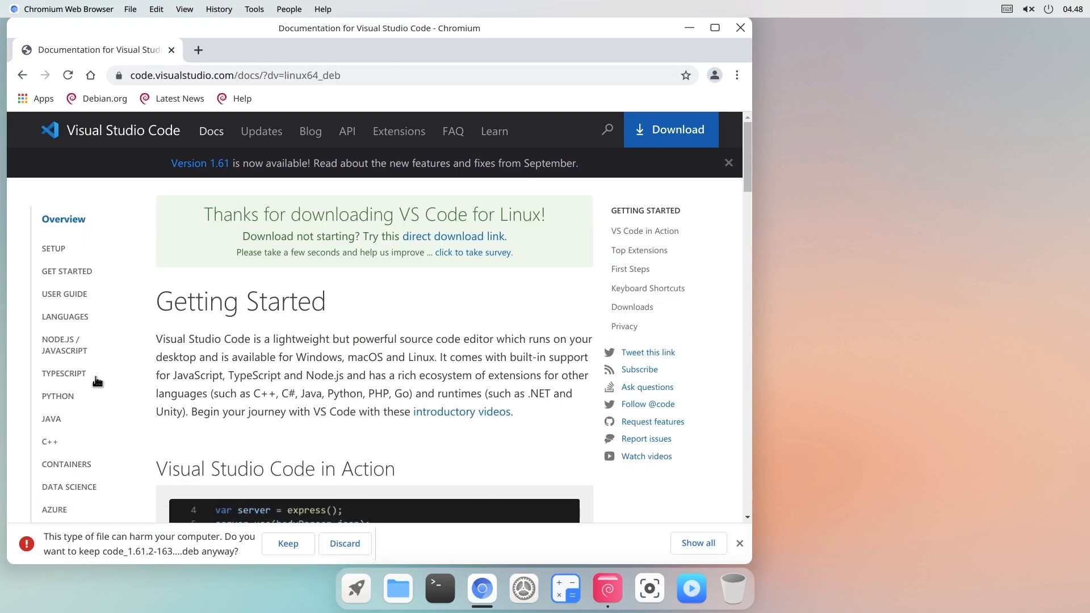
click(283, 544)
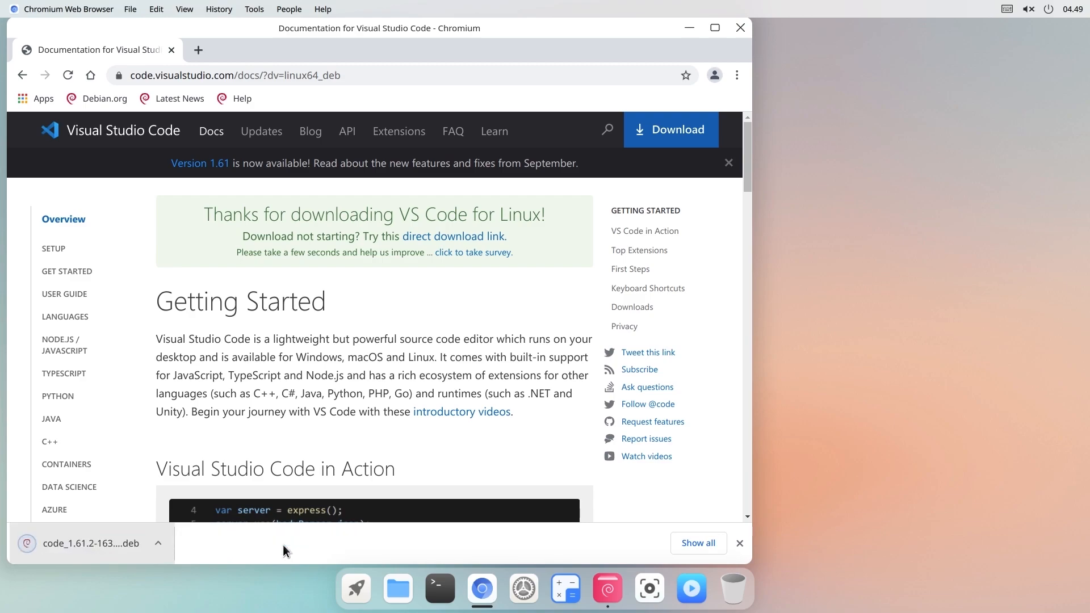
- Load the downloaded VS Code .deb from Unduhan into Package Installer by dragging it
click(401, 590)
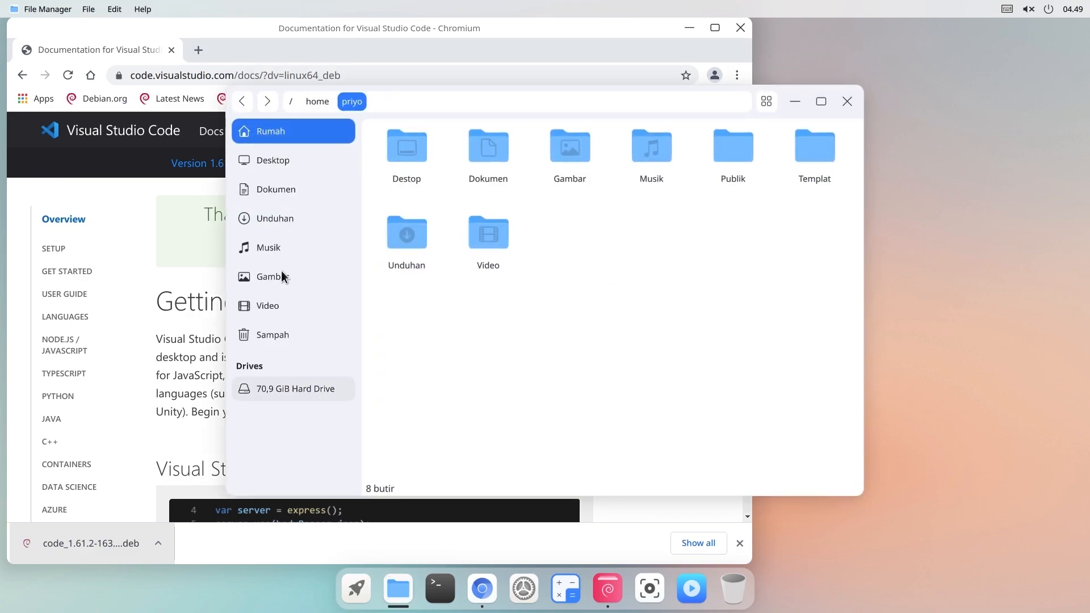
click(288, 218)
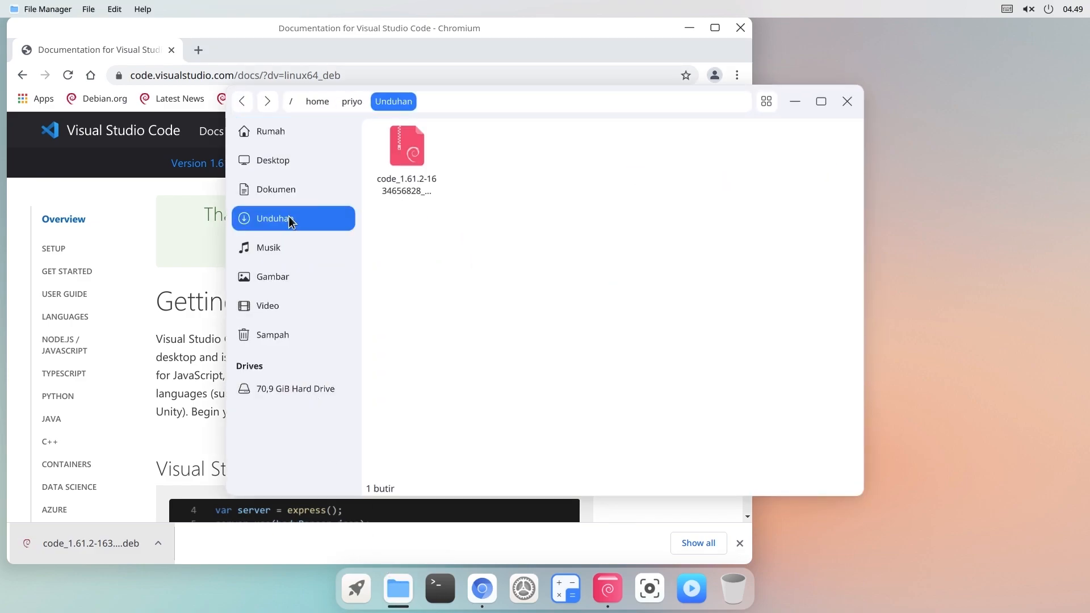
click(607, 589)
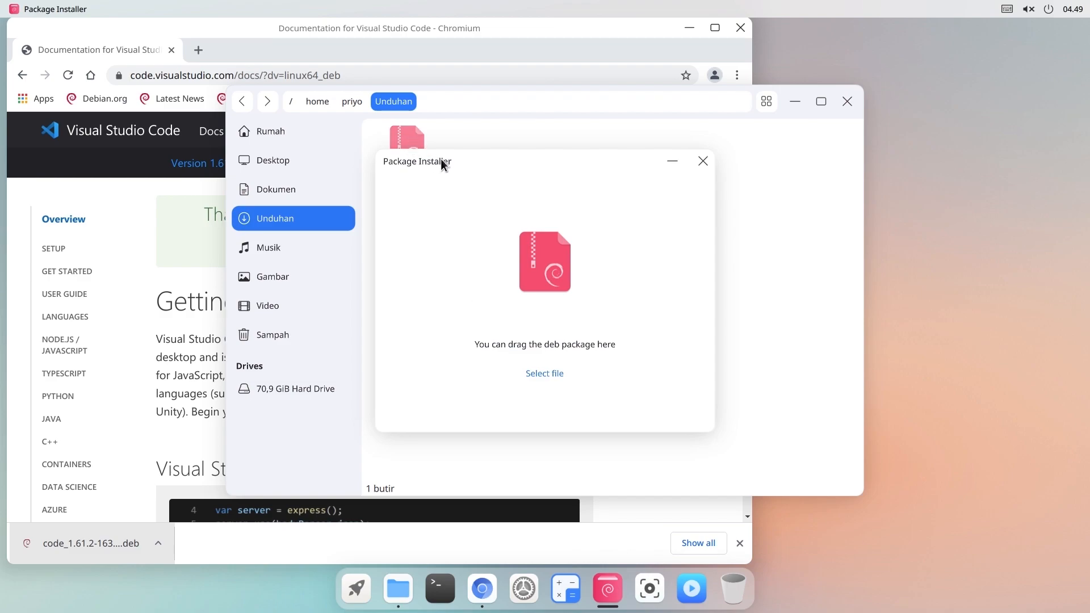
drag(441, 163, 603, 160)
drag(413, 151, 478, 124)
drag(182, 186, 736, 301)
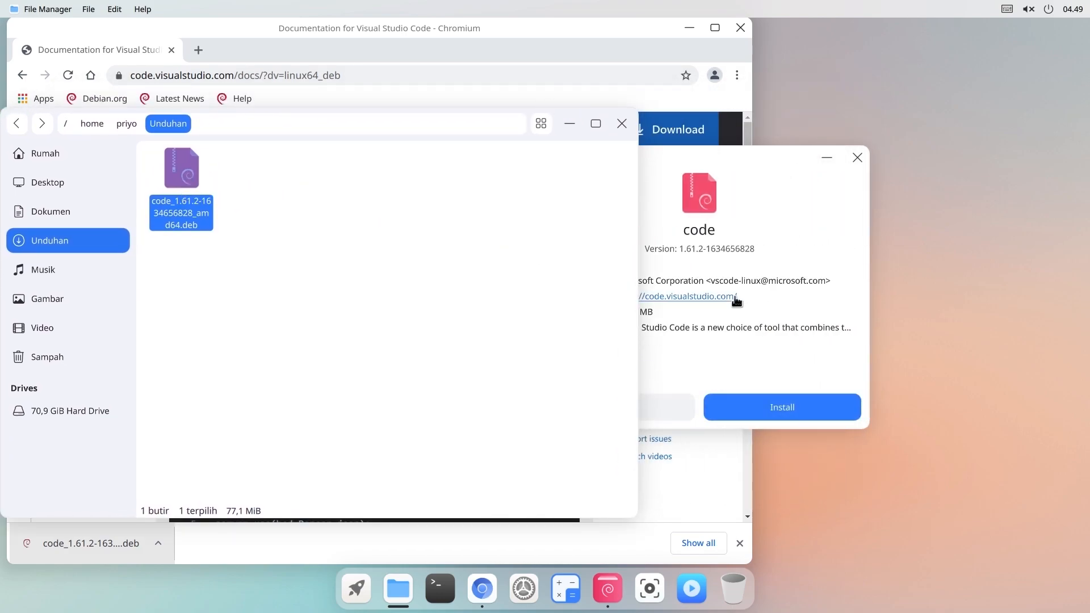
- Install the code 1.61.2 package, authorising with the account password
click(820, 334)
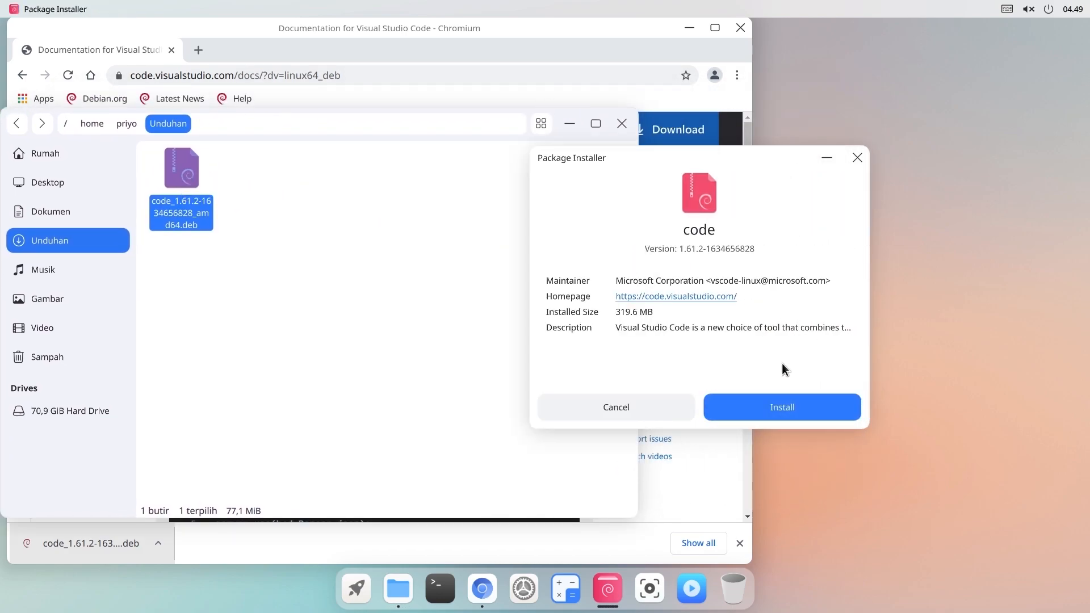
click(747, 417)
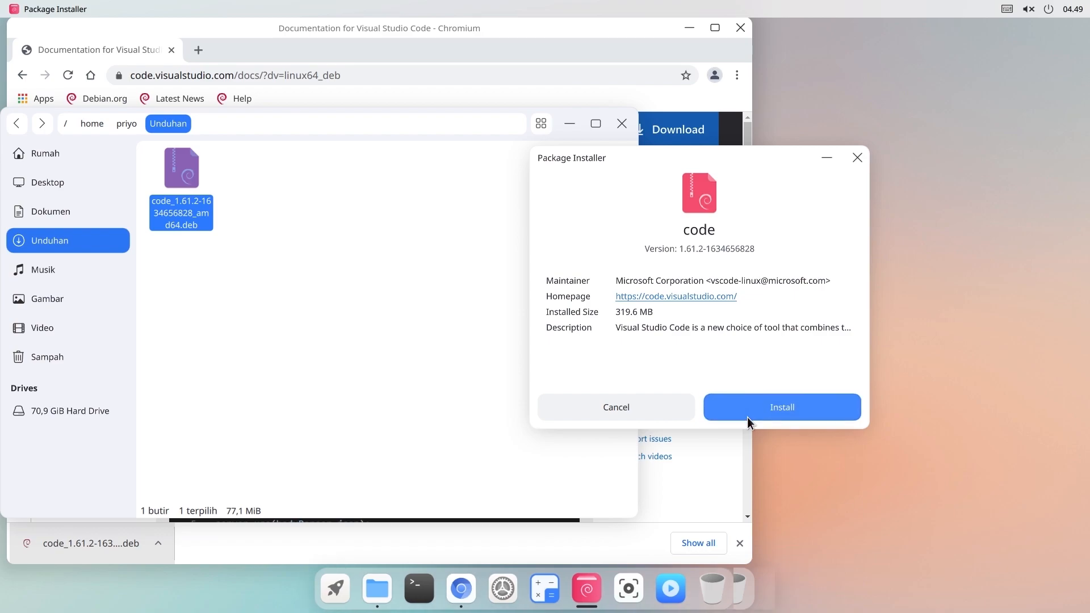
text(*******)
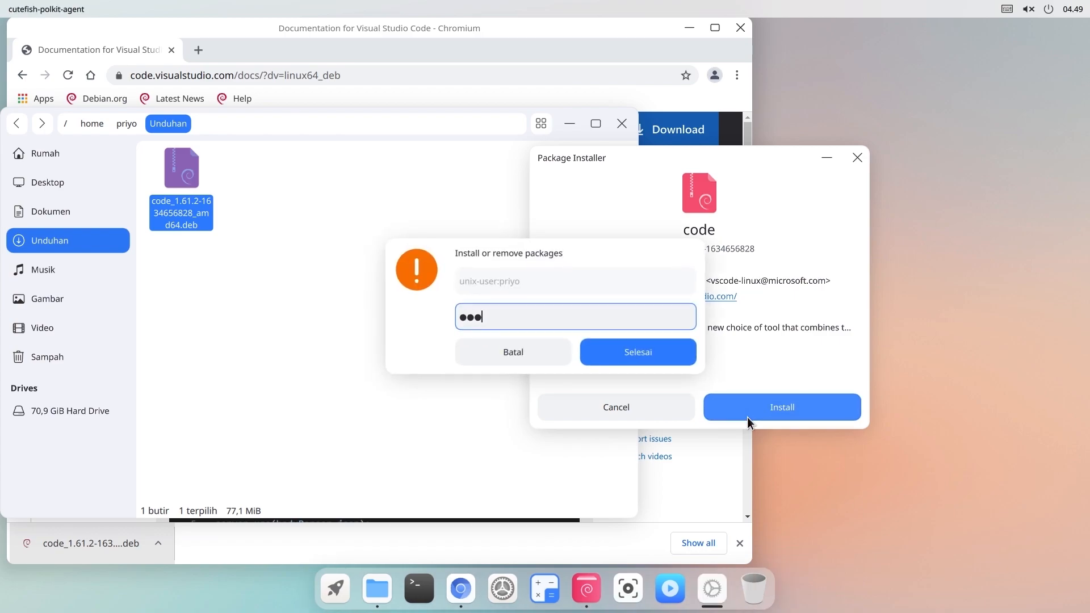
key(Return)
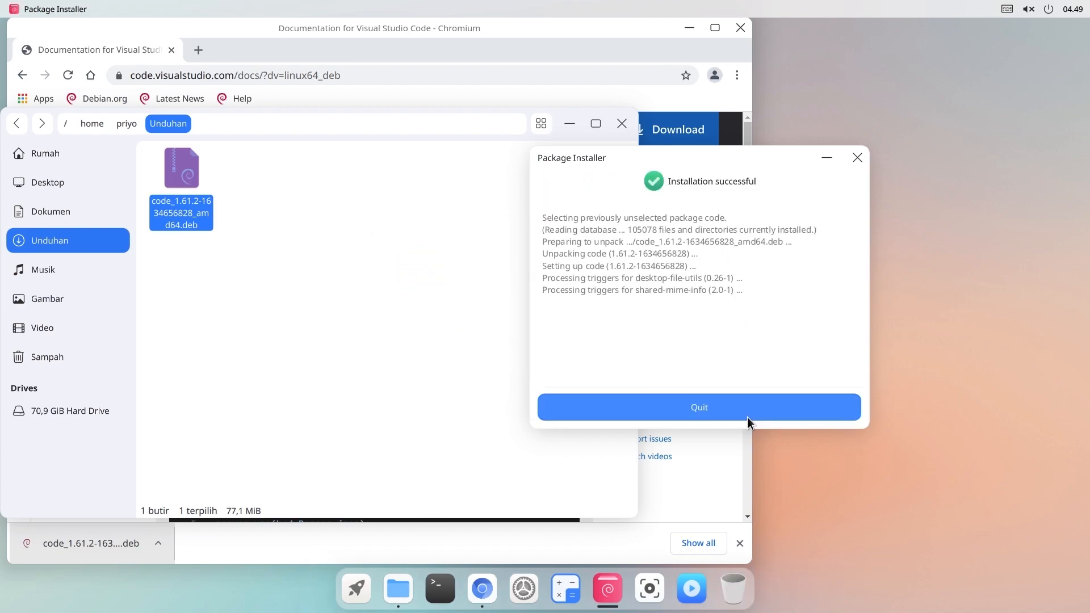
- Close the installer, launch and close Visual Studio Code, then open a Terminal window
click(856, 158)
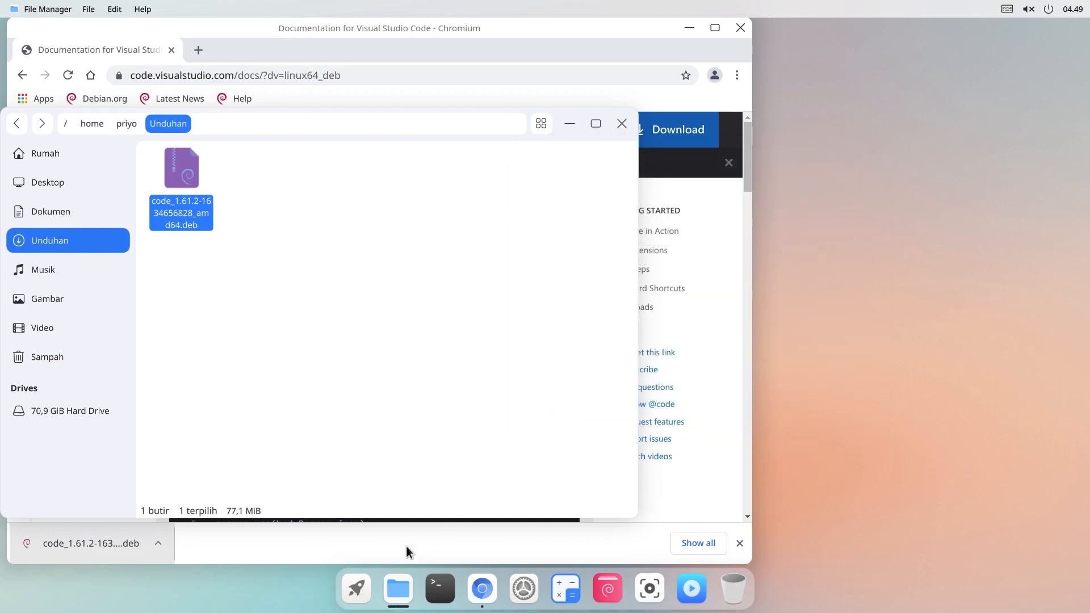
click(355, 590)
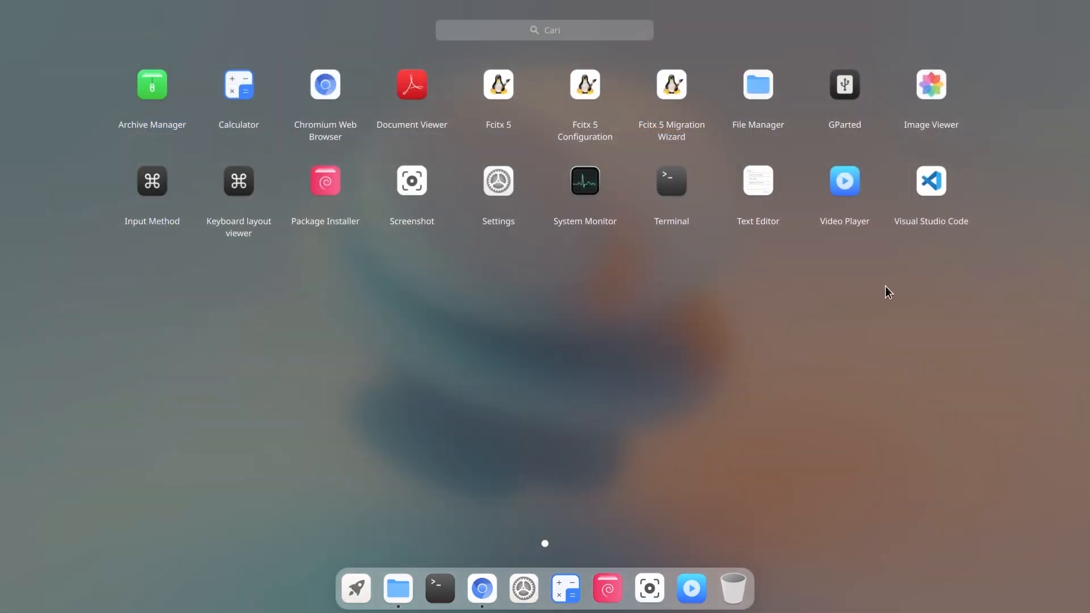
click(930, 181)
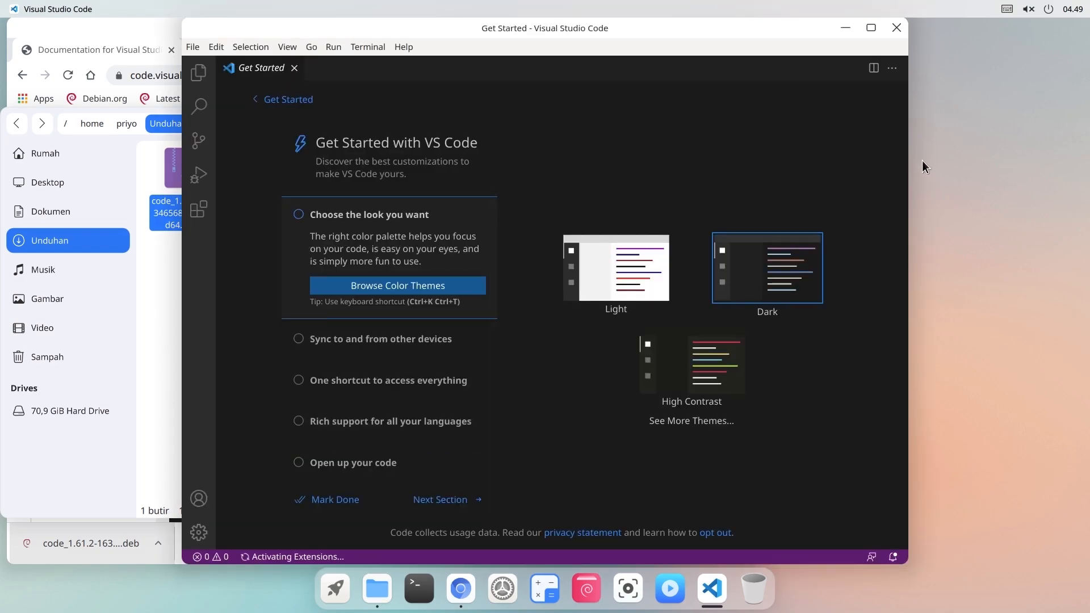
click(899, 32)
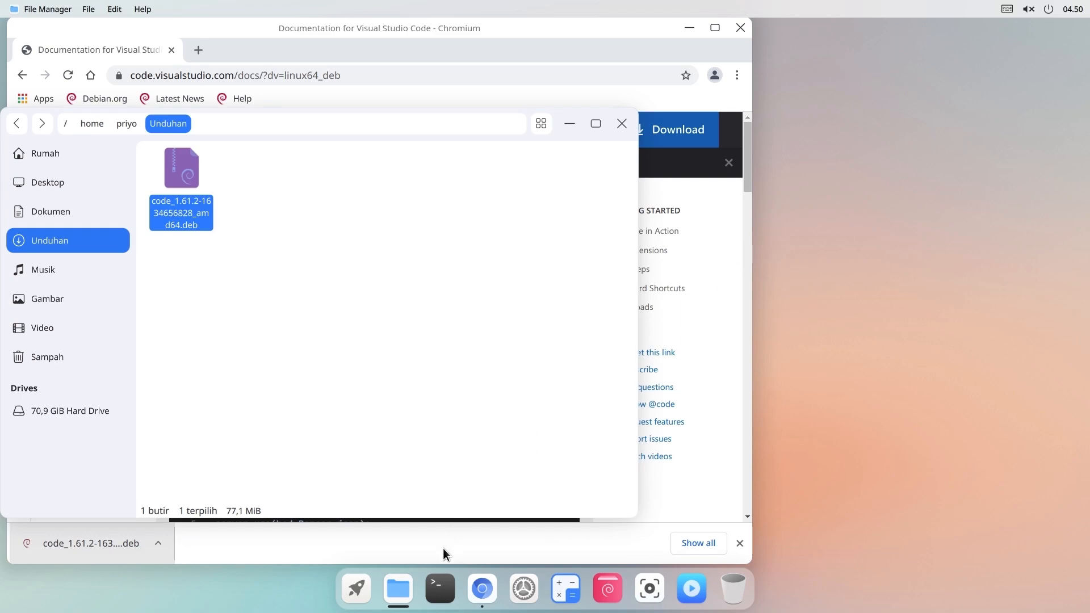
click(430, 594)
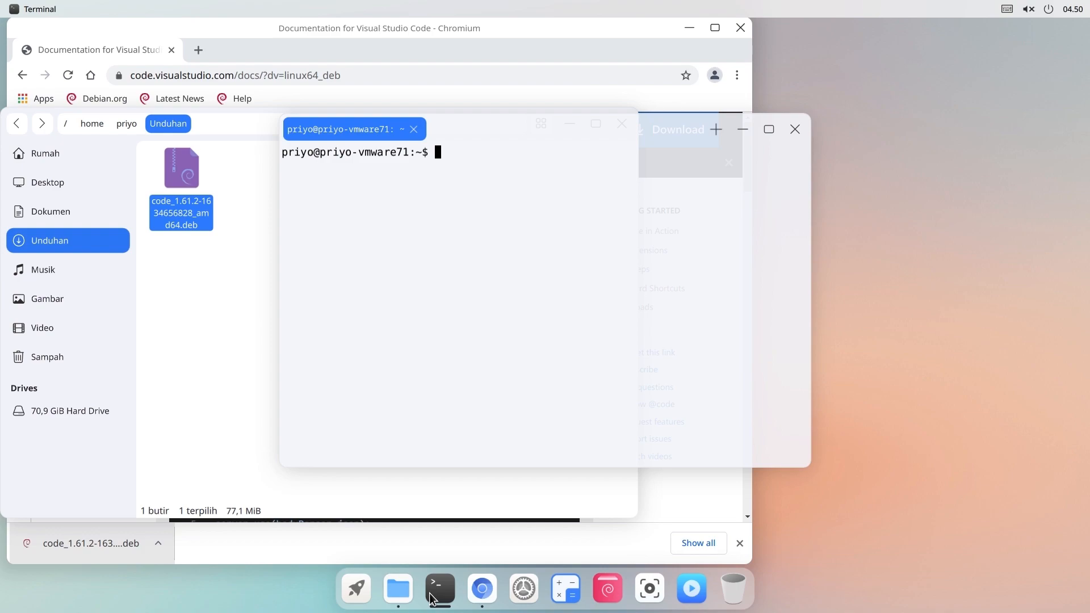
- Install GIMP with 'sudo apt install gimp' and launch GIMP 2.10 from the launcher
text(sudo apt install )
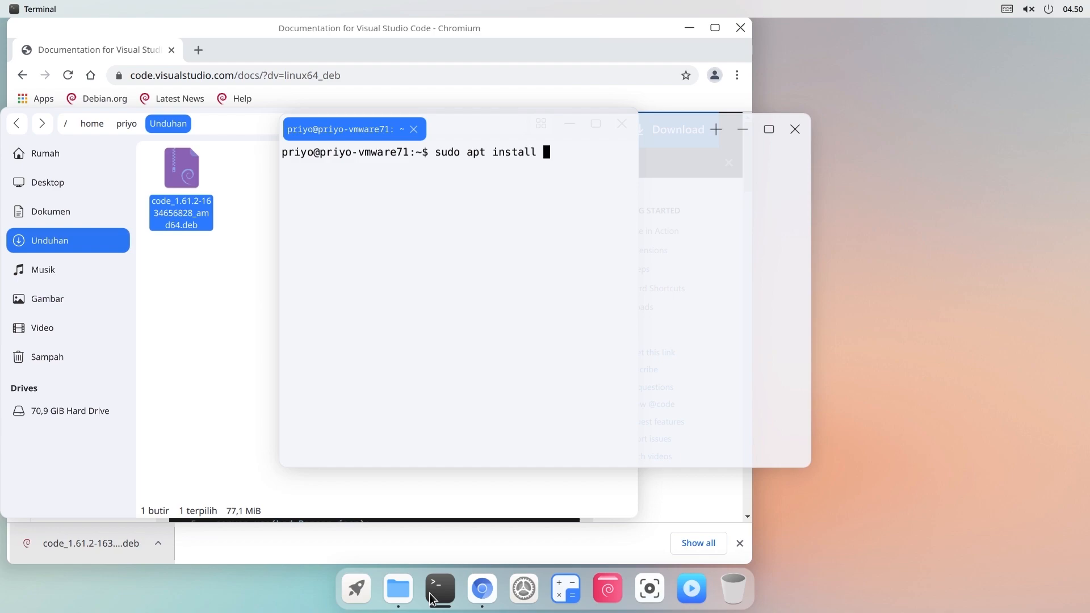
text(gimp)
key(Return)
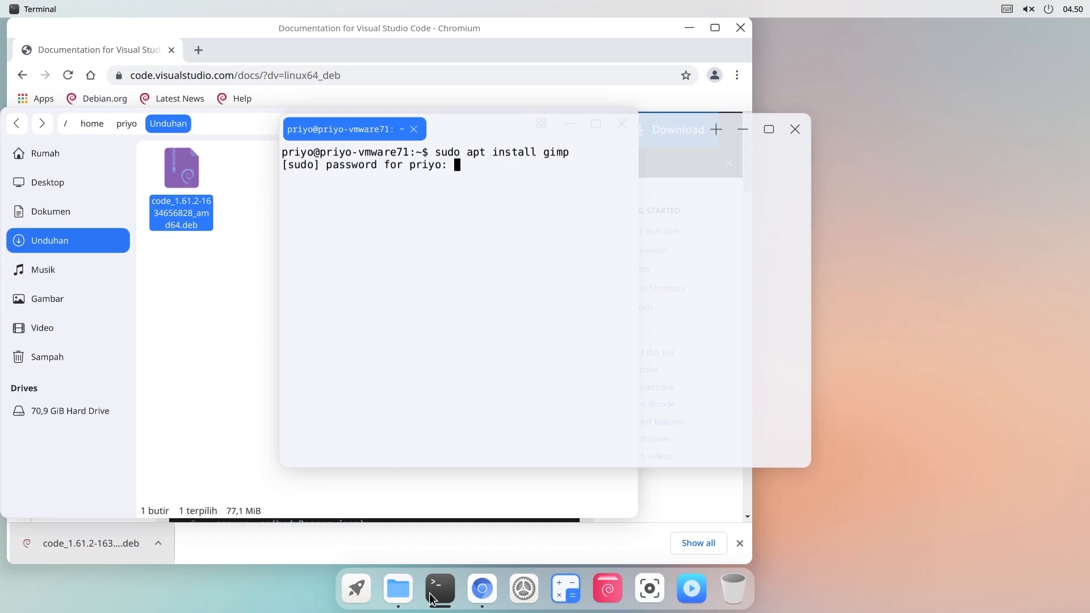
key(Return)
key(Return)
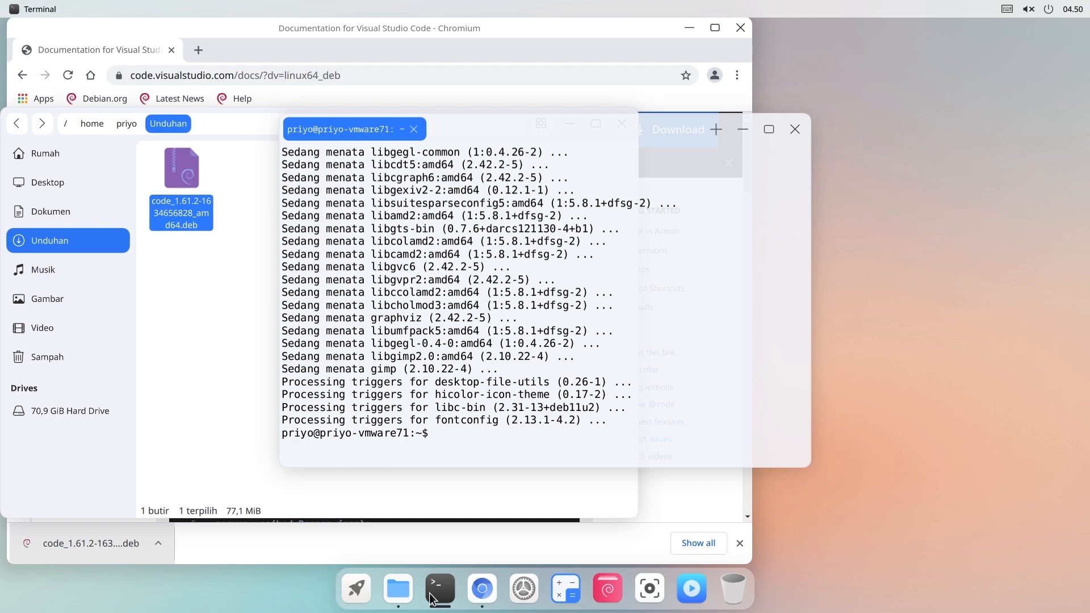
click(356, 589)
click(151, 273)
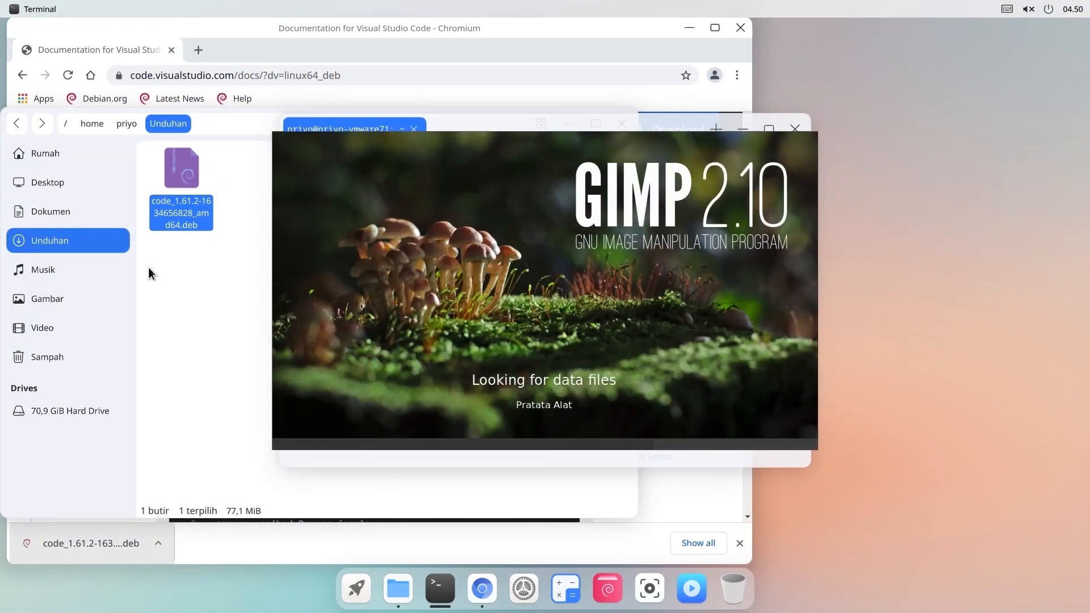